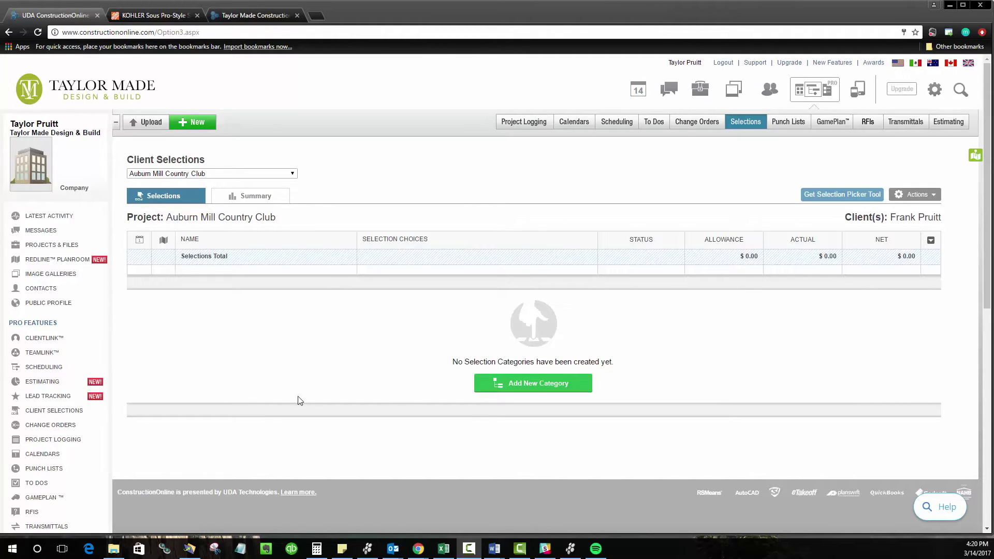
Create a 'Plumbing Fixtures' selection category in the Auburn Mill Country Club project.
left_click(529, 385)
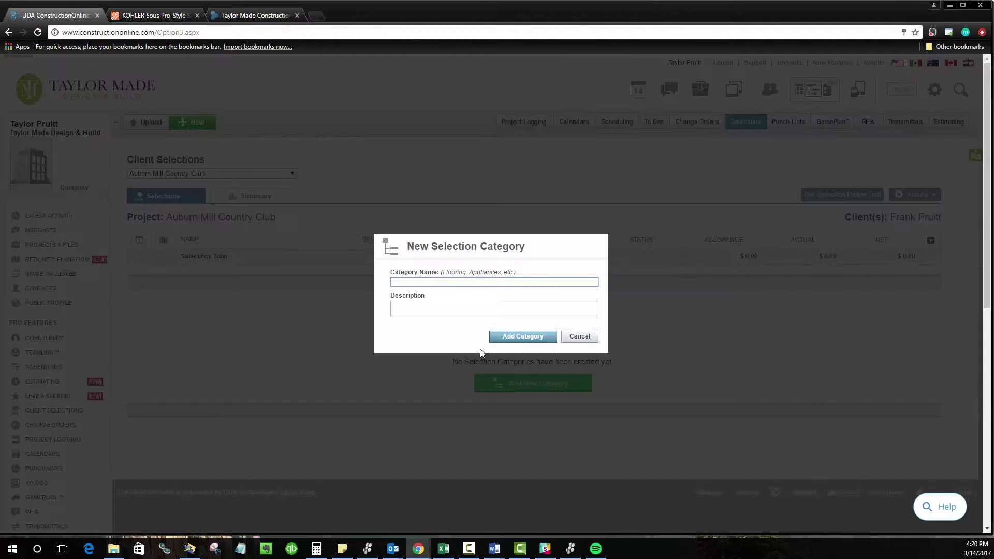
type("Plumbing Fixtures")
left_click(521, 337)
scroll(523, 372, "down", 1)
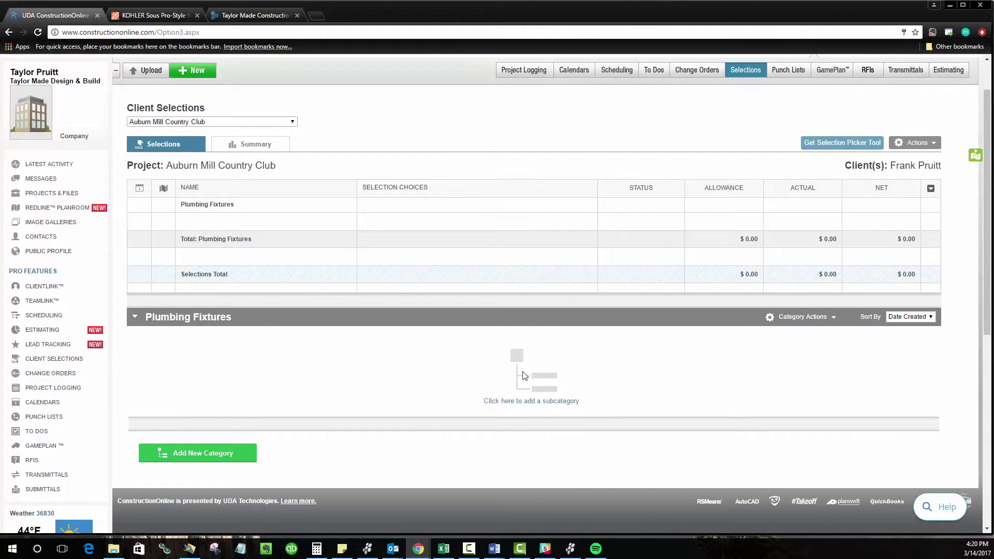
Enter a Faucet subcategory with location Kitchen and a $350.00 allowance.
left_click(526, 401)
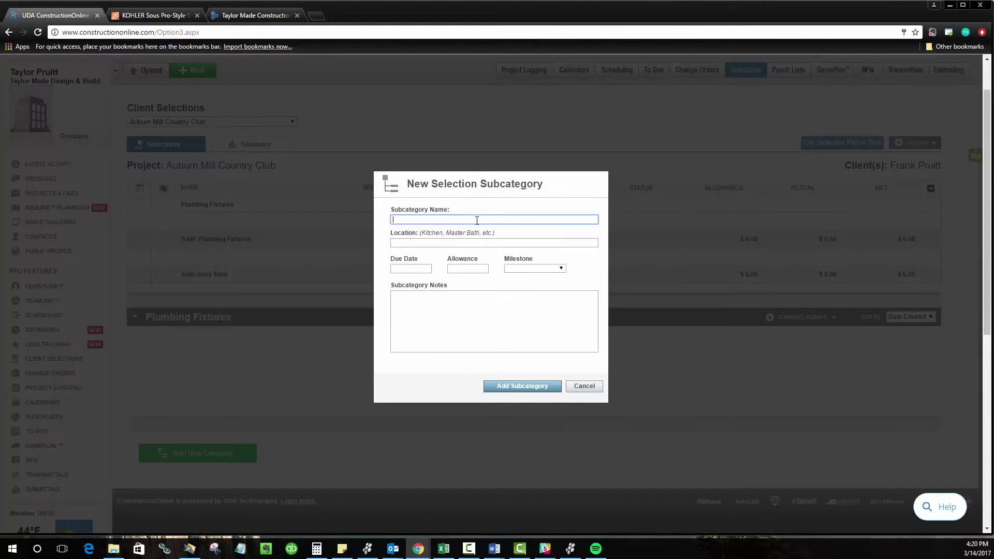
type("Faucet")
left_click(467, 242)
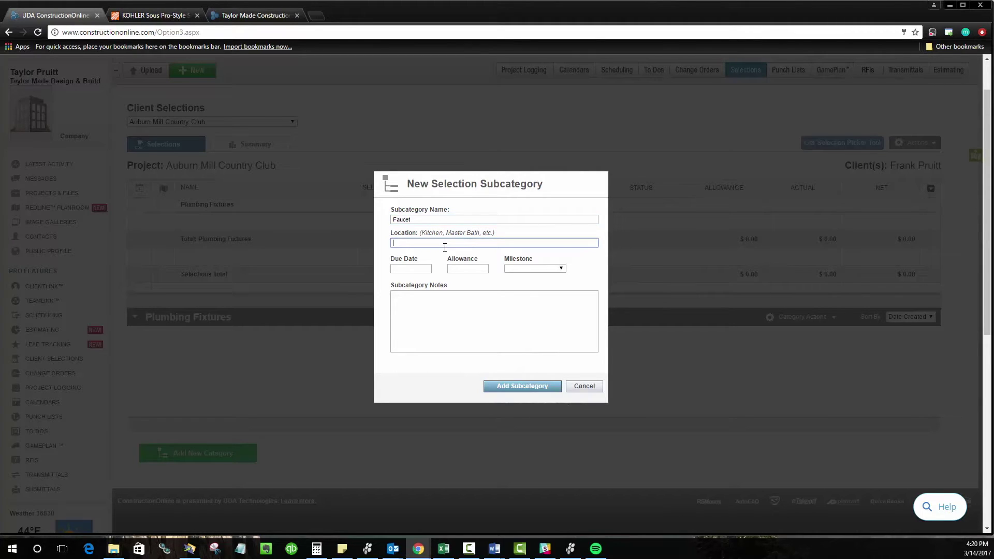
type("Kitchen")
left_click(458, 269)
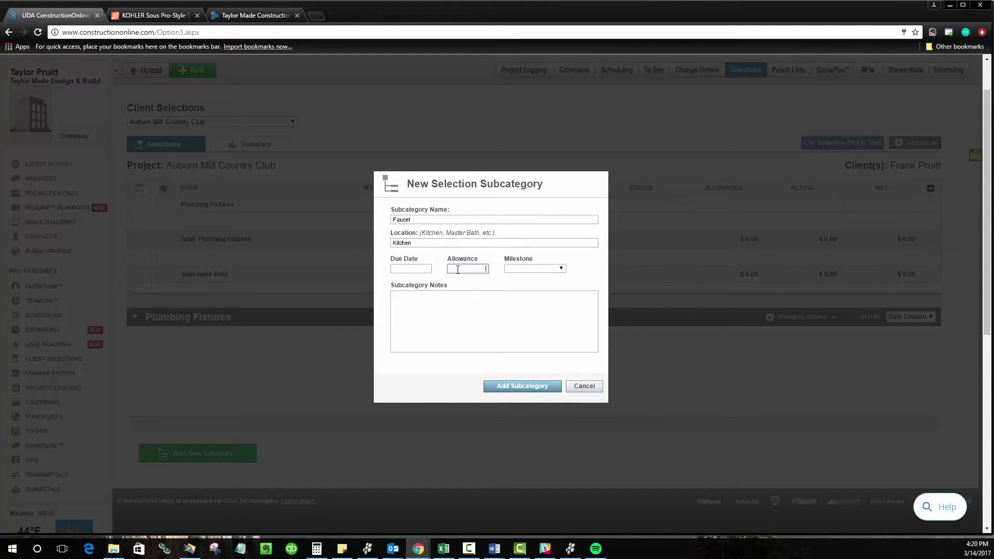
type("350.00")
Set the Faucet due date to 03/23/2017 and milestone to Plumbing Rough-In.
left_click(412, 269)
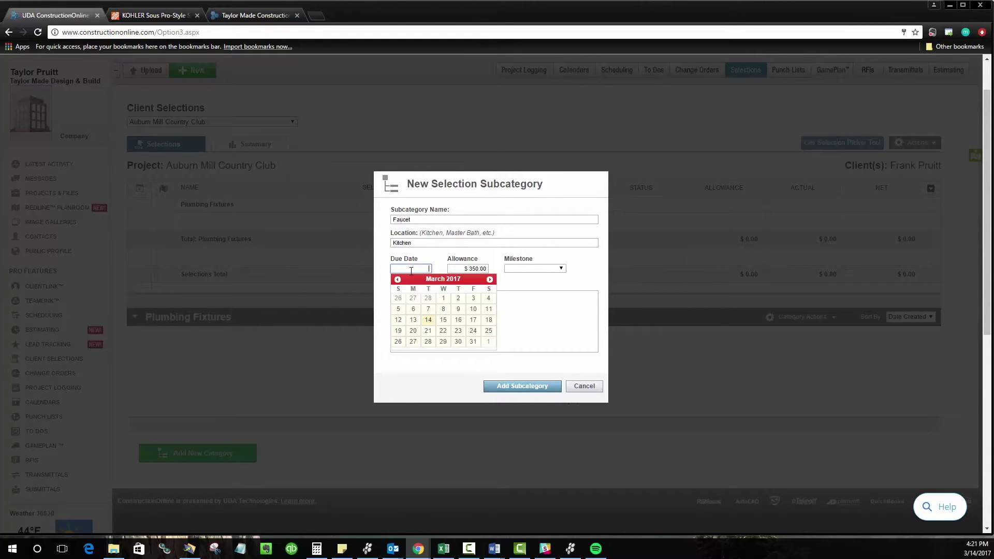
left_click(473, 320)
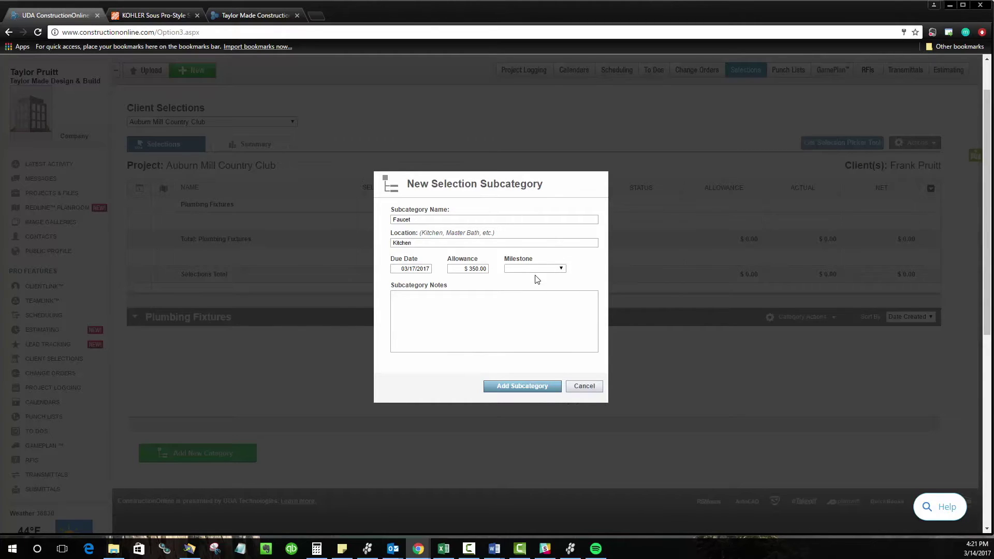
left_click(543, 269)
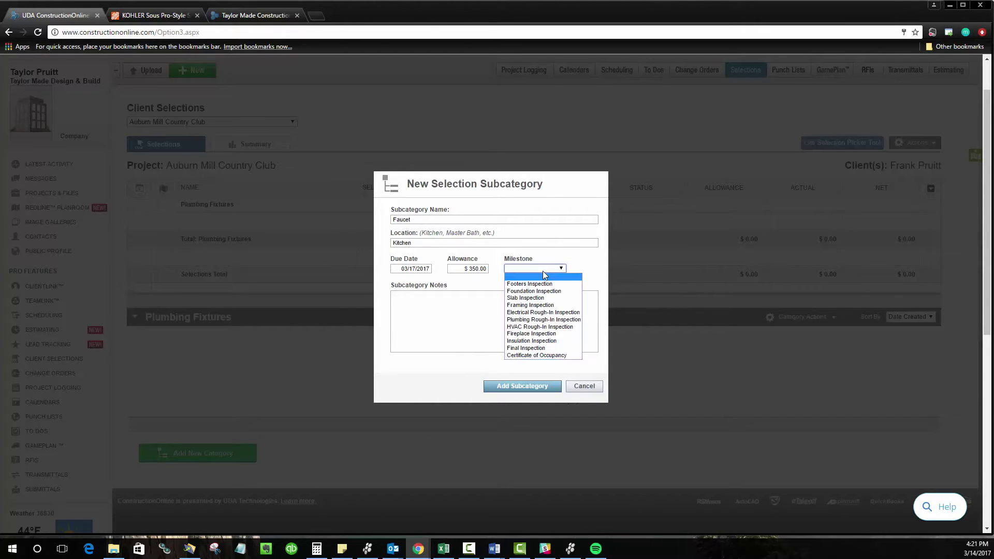
left_click(530, 320)
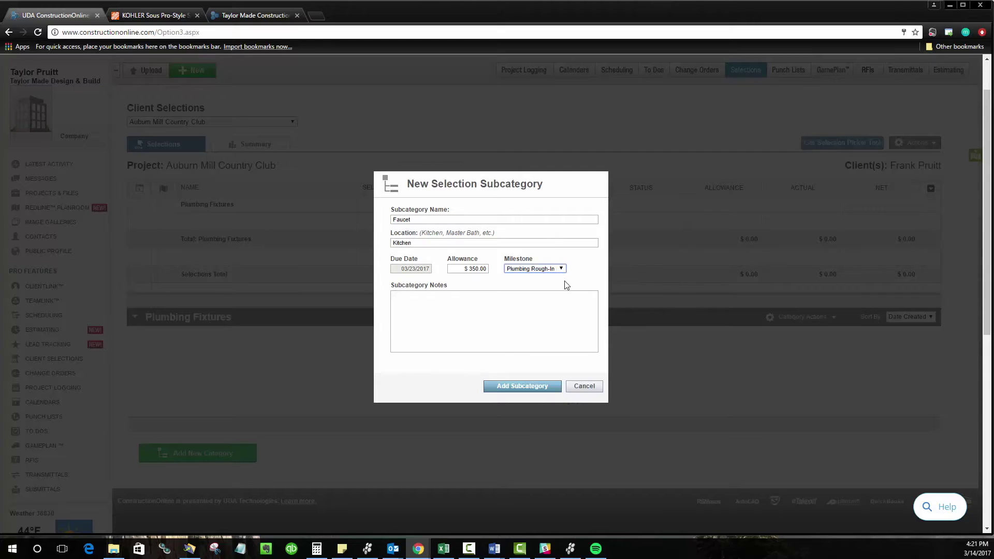
left_click(408, 272)
Save the Faucet subcategory and start a new selection with manually entered details.
left_click(511, 391)
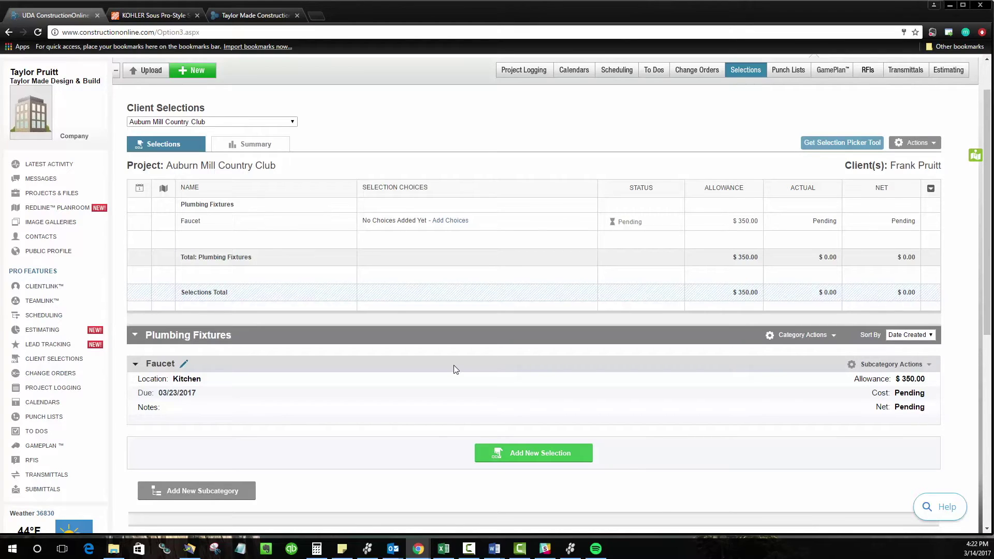
left_click(538, 456)
left_click(546, 342)
left_click(529, 371)
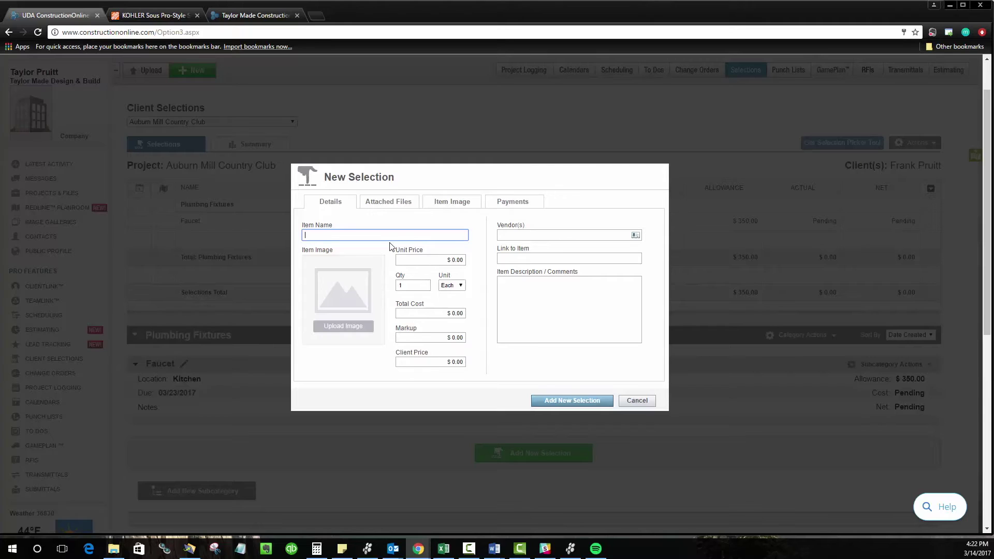
Name the selection Faucet #1 with a $200.00 unit price and $0.00 markup.
type("Faucet #1")
left_click(453, 260)
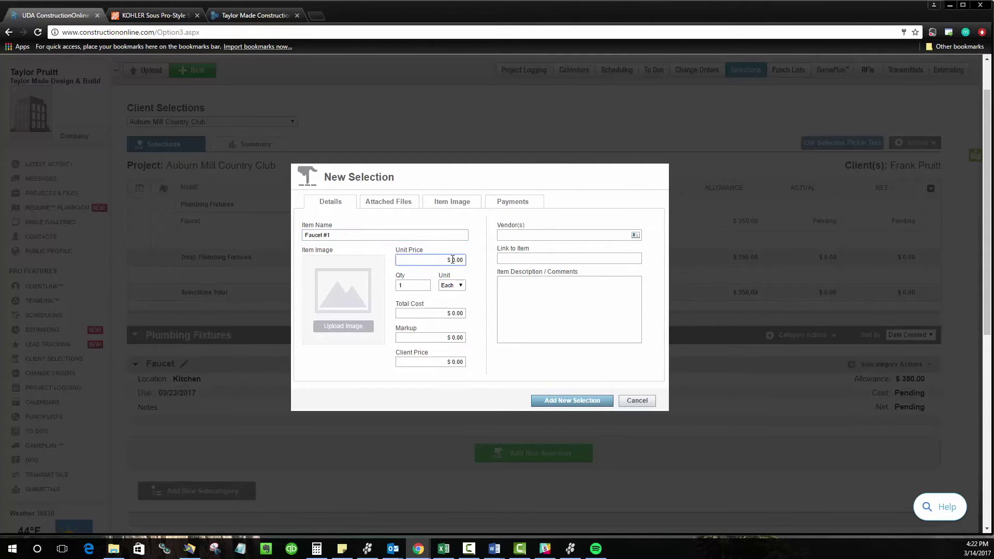
type("200")
left_click(452, 337)
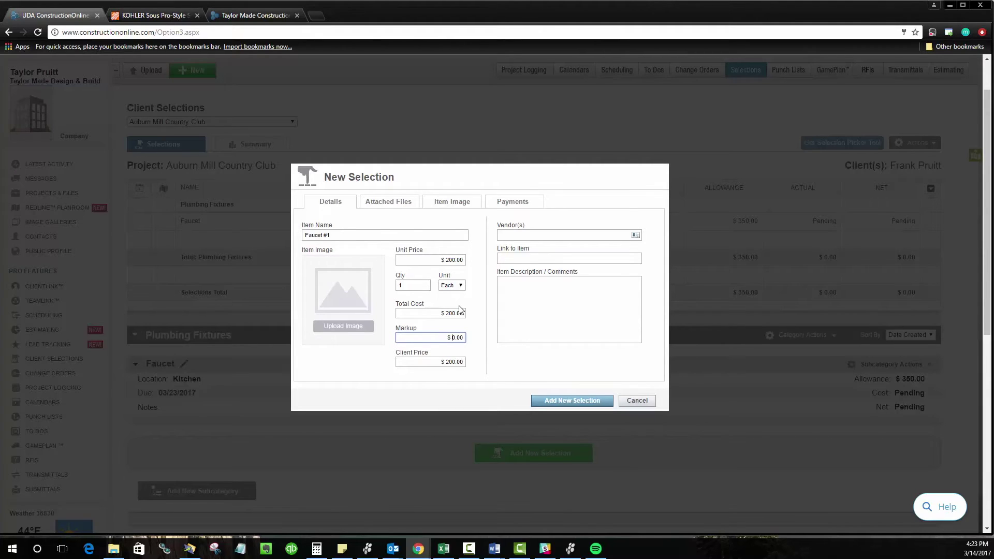
left_click(482, 324)
left_click(359, 331)
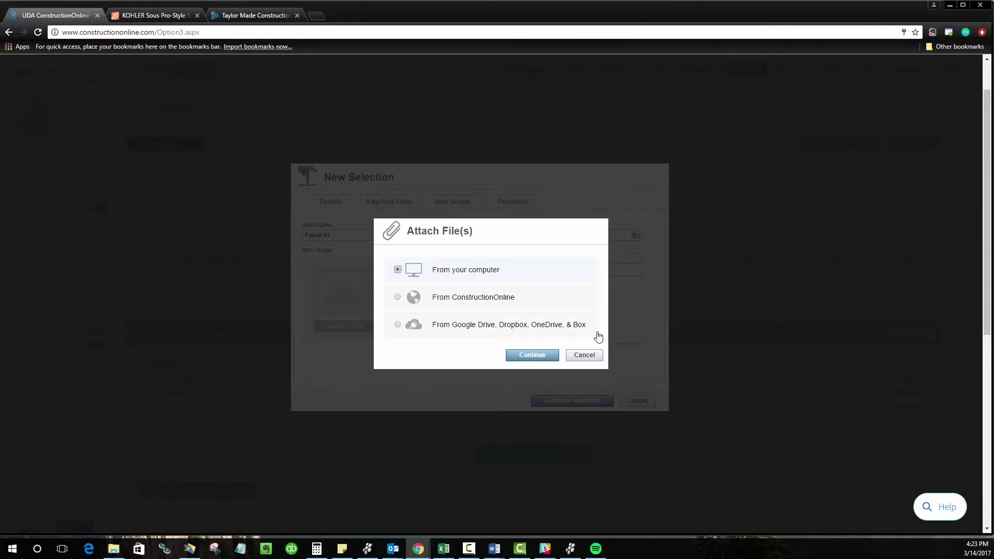
Upload Kitchen Sink 1.JPG from Pictures > COL Images as the Faucet #1 image.
left_click(547, 358)
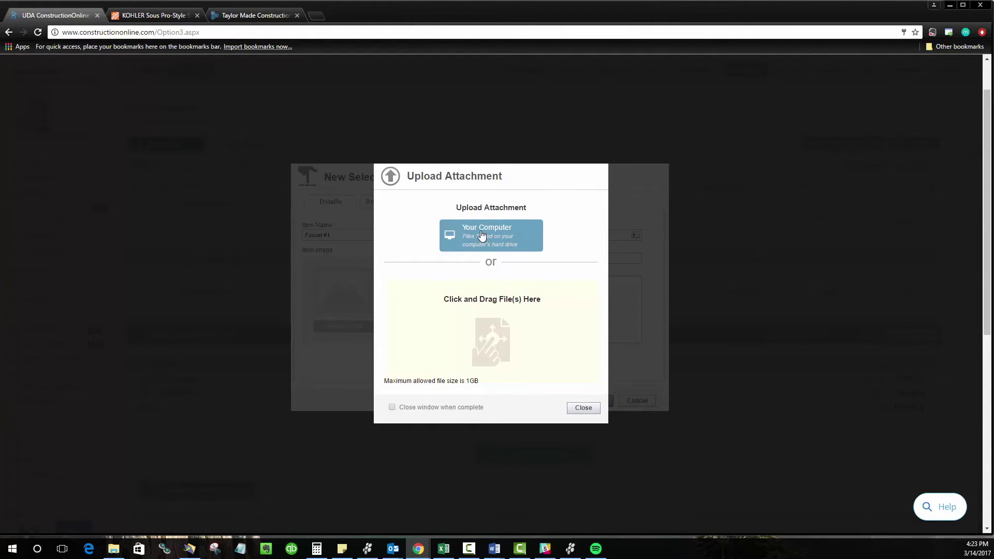
left_click(482, 236)
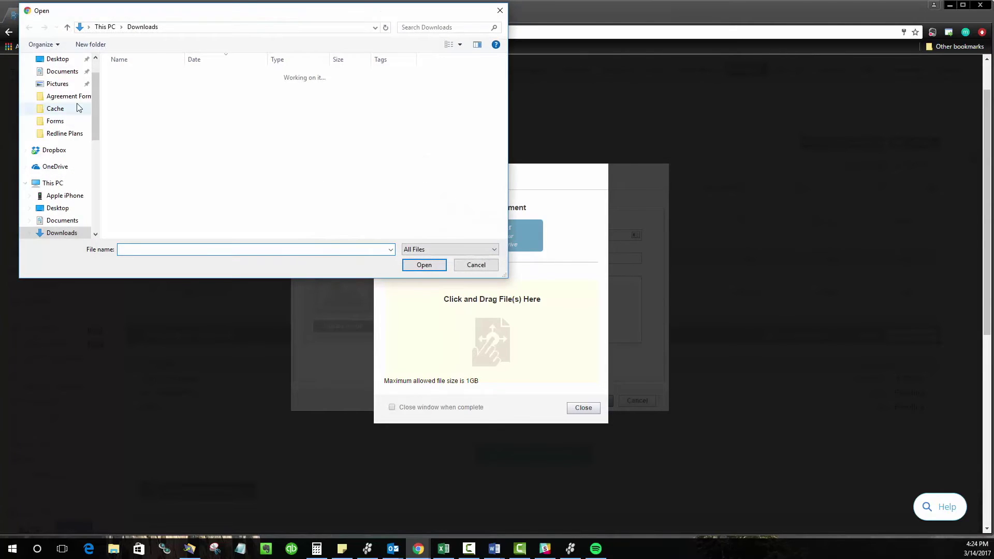
left_click(58, 83)
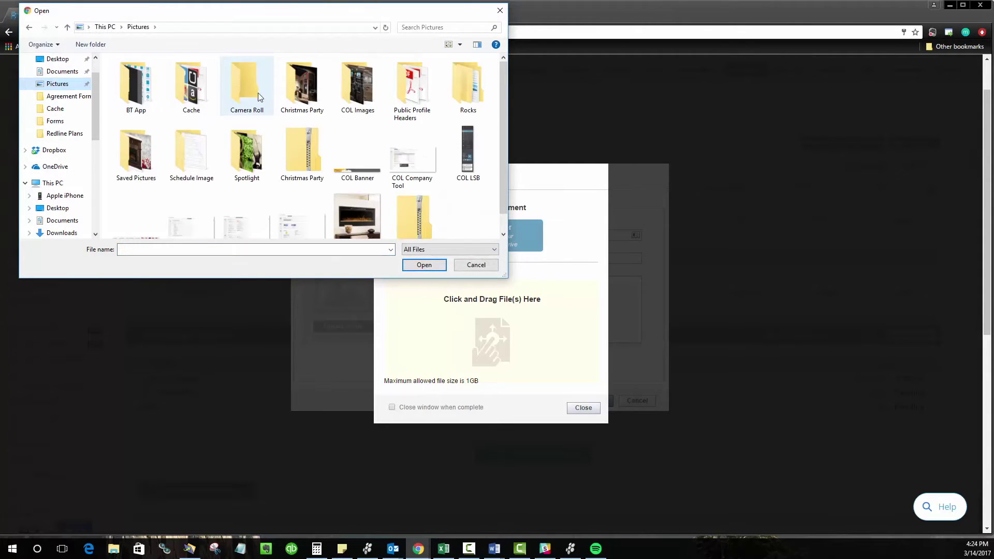
double_click(357, 86)
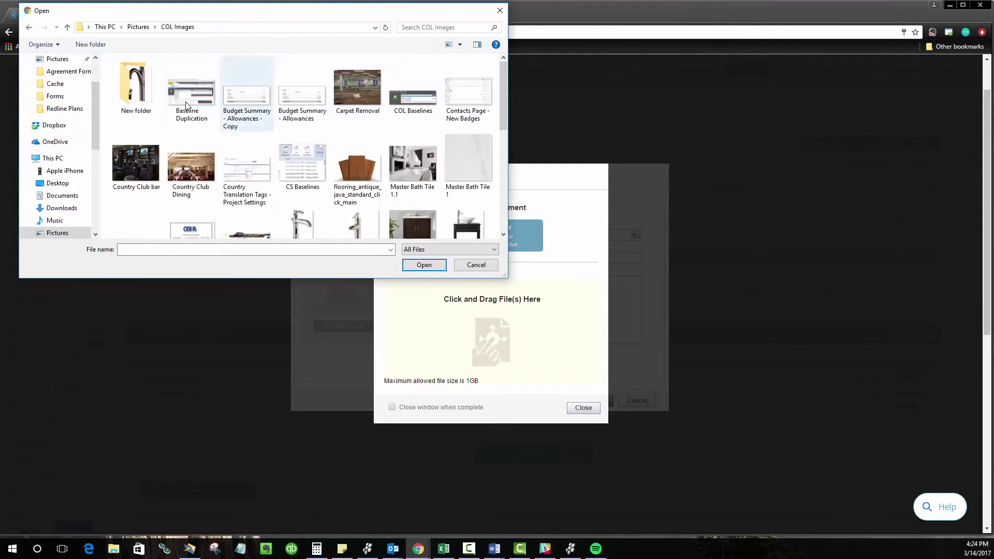
double_click(155, 101)
left_click(155, 101)
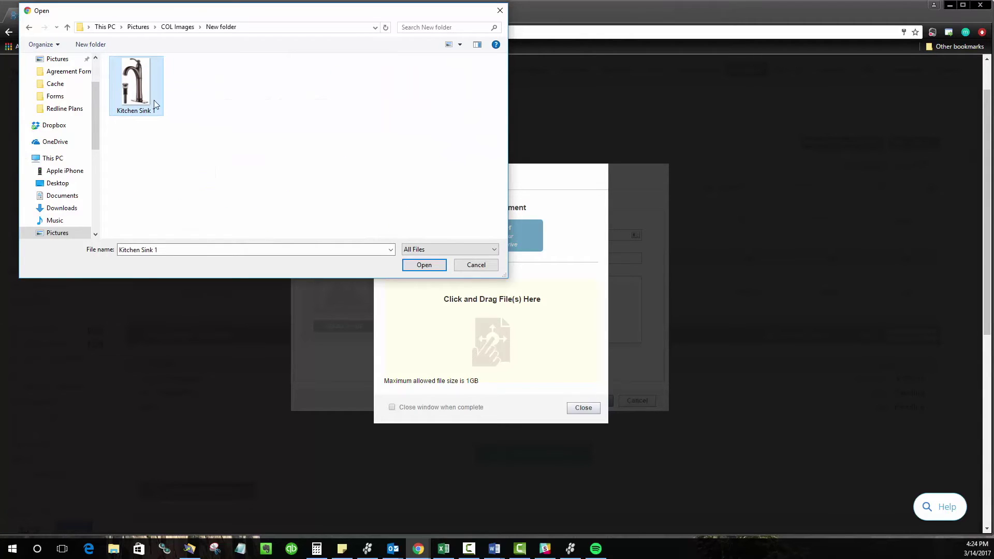
left_click(424, 266)
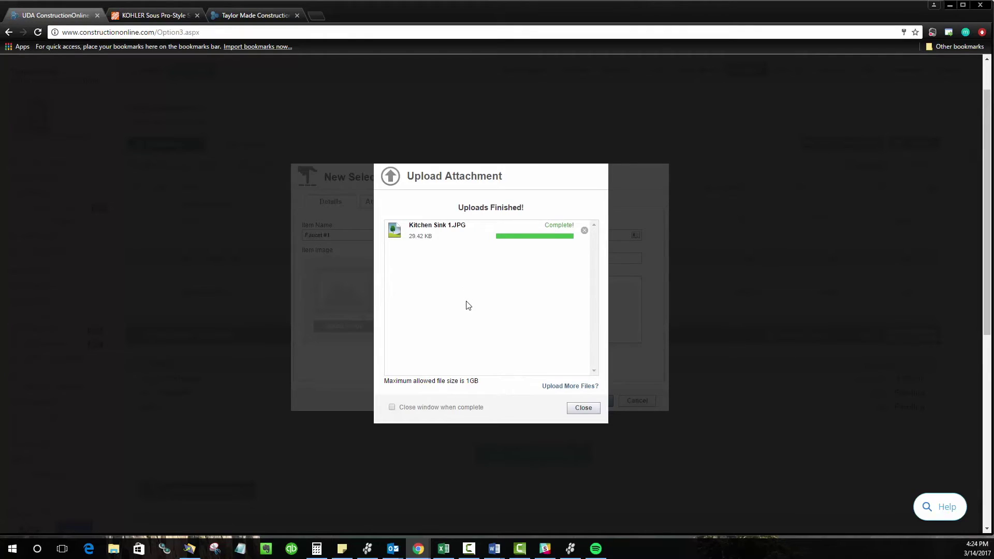
Save Faucet #1 at $200.00 and start adding another Faucet choice.
left_click(583, 408)
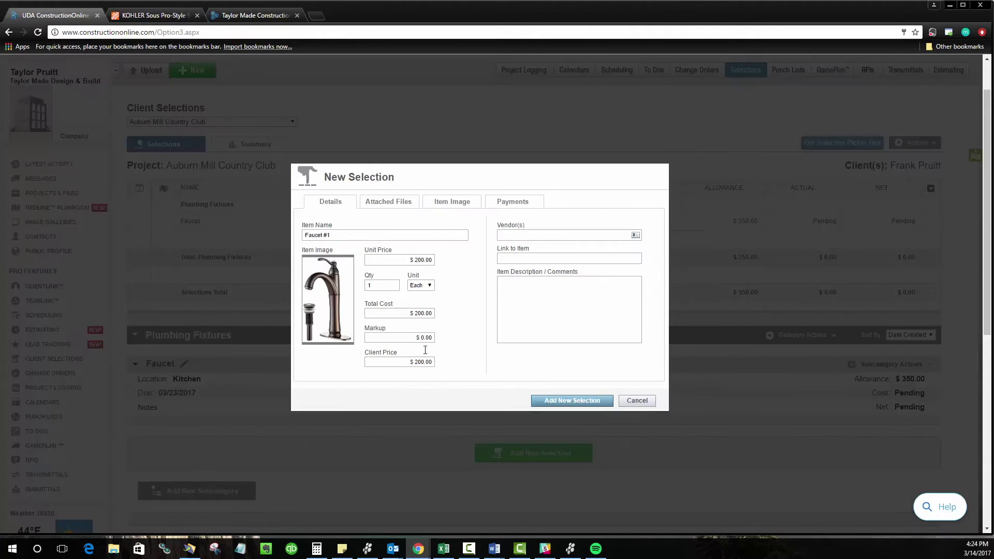
left_click(561, 401)
scroll(536, 400, "down", 3)
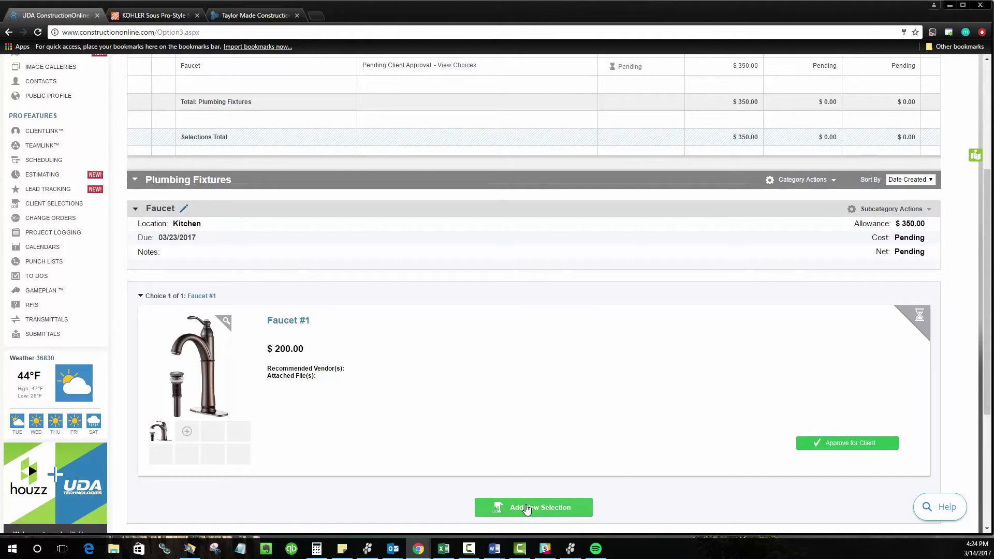
left_click(527, 506)
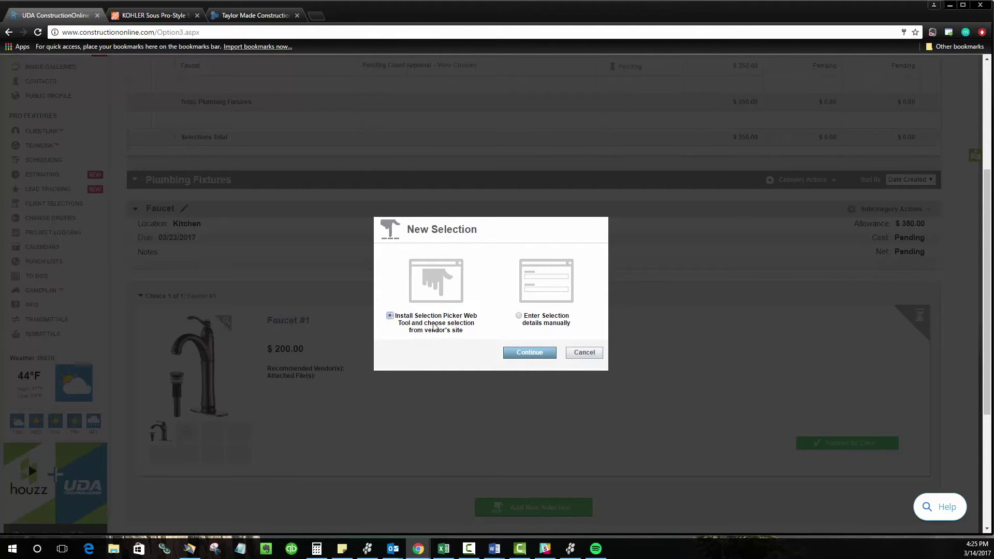
Install the Selection Picker web tool as a browser bookmark.
left_click(524, 354)
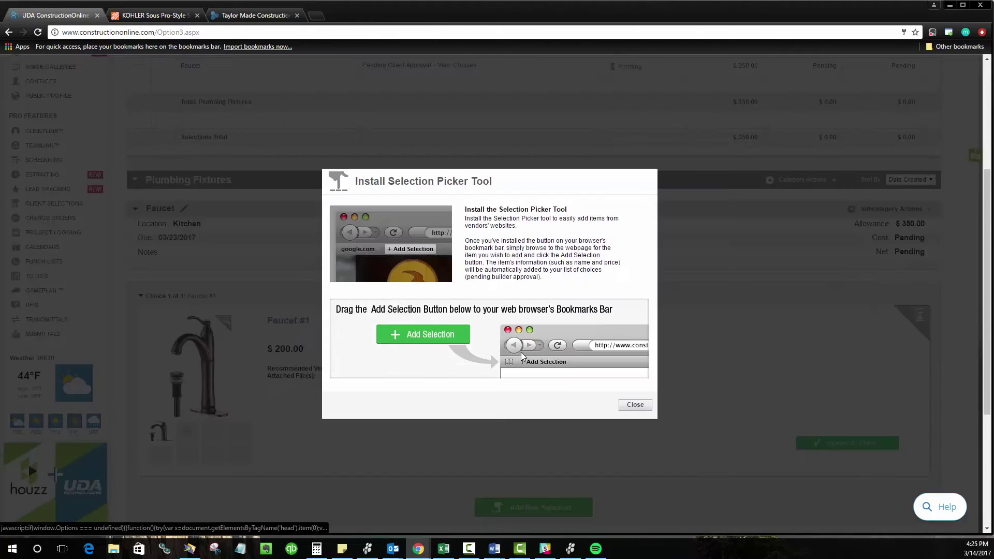
left_click_drag(439, 336, 112, 48)
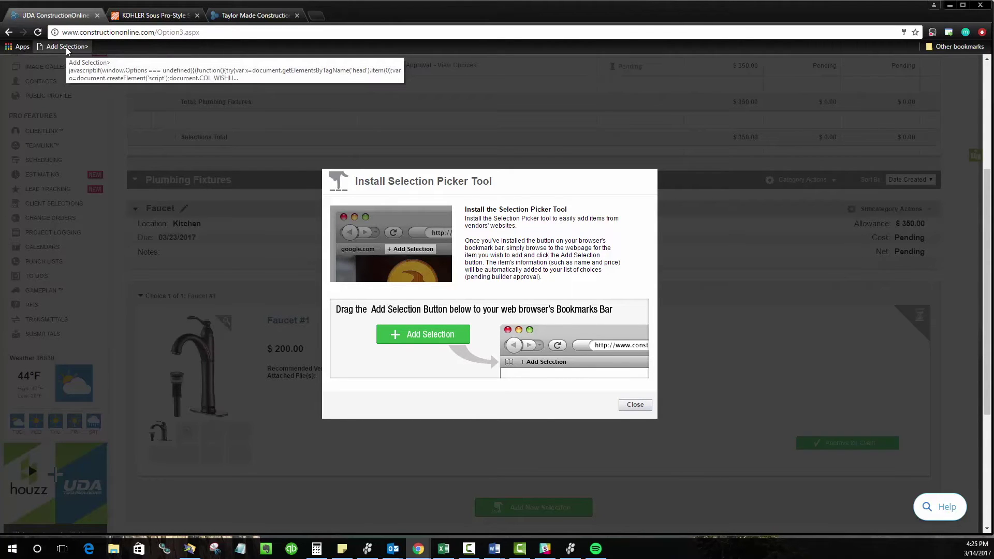
left_click(624, 405)
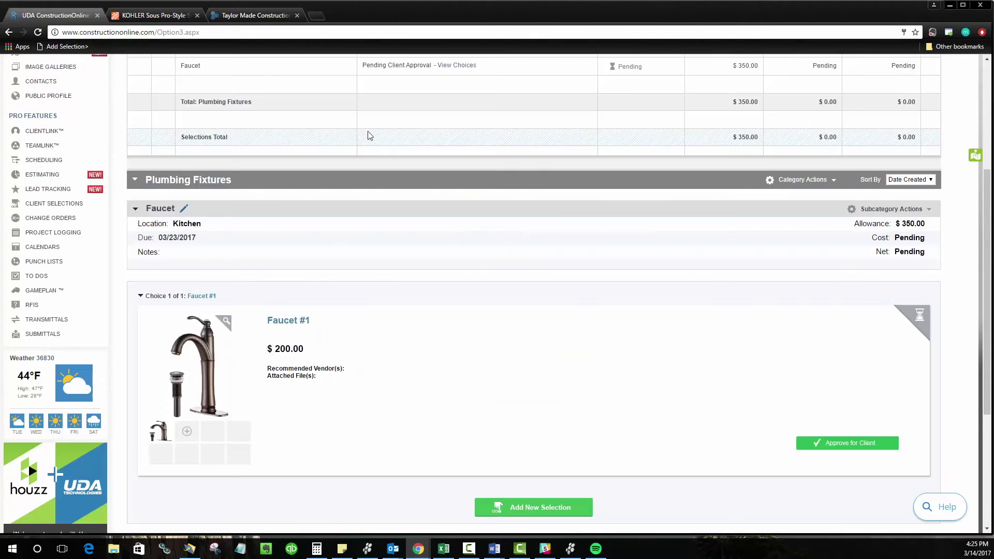
Add the $249.00 KOHLER Sous faucet from Home Depot under Plumbing Fixtures > Faucet.
left_click(139, 11)
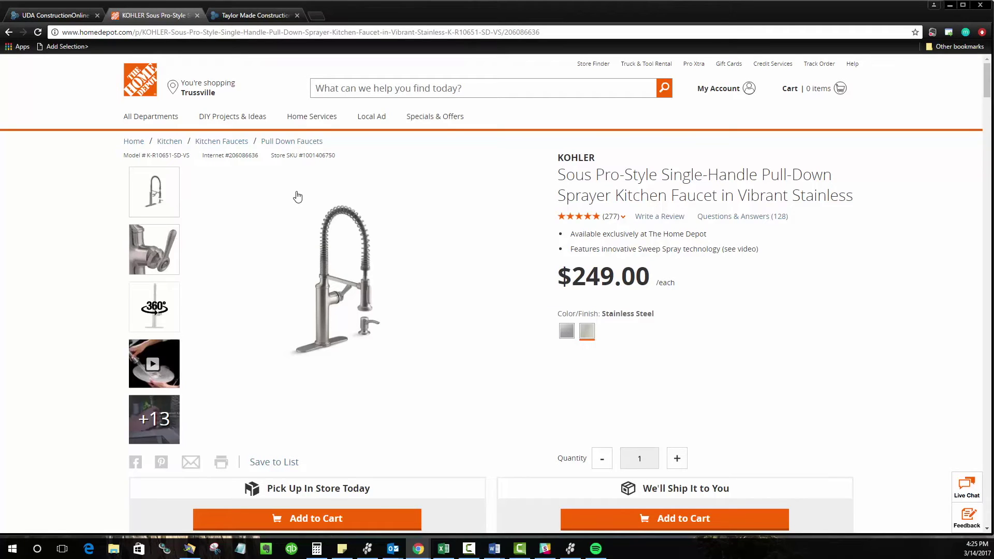
left_click(67, 46)
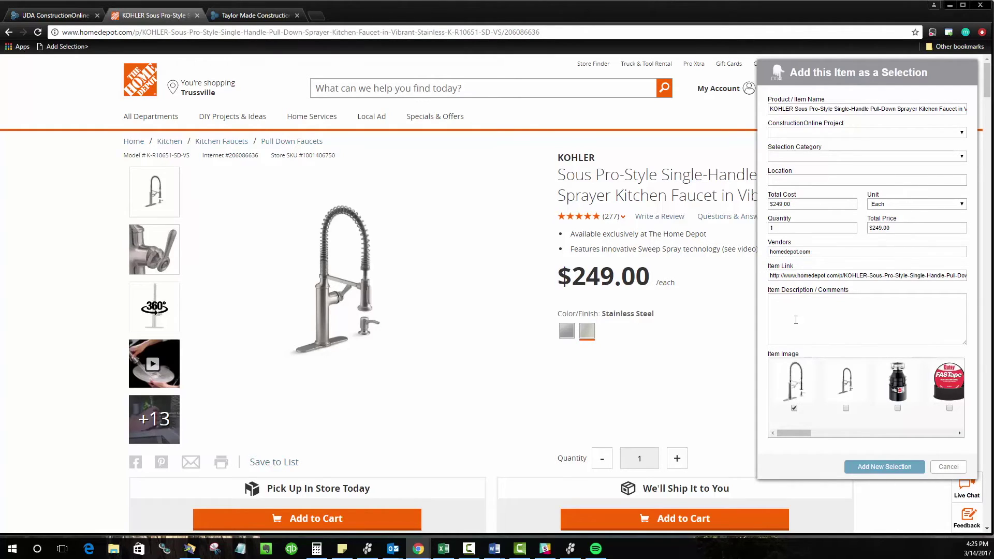
left_click(845, 408)
left_click(818, 133)
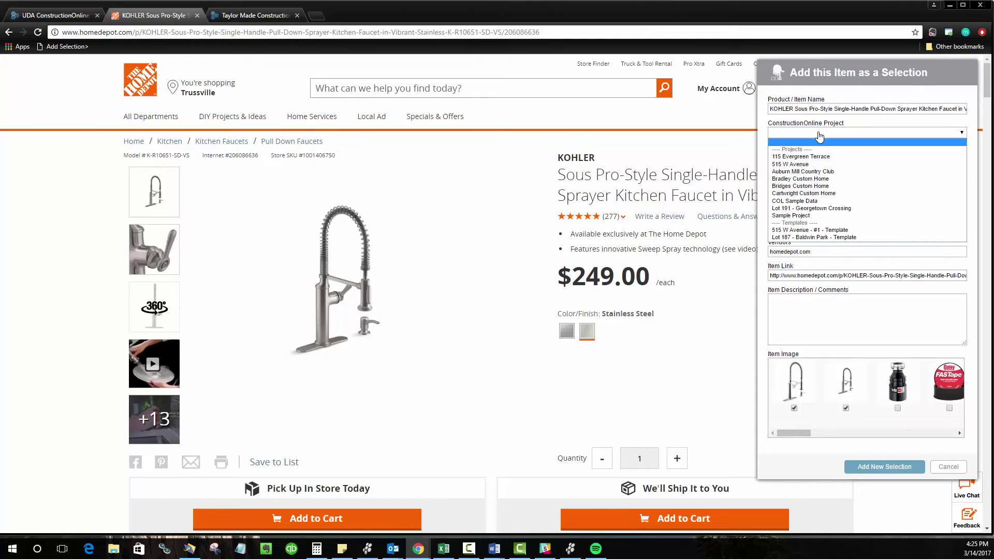
left_click(801, 172)
left_click(797, 157)
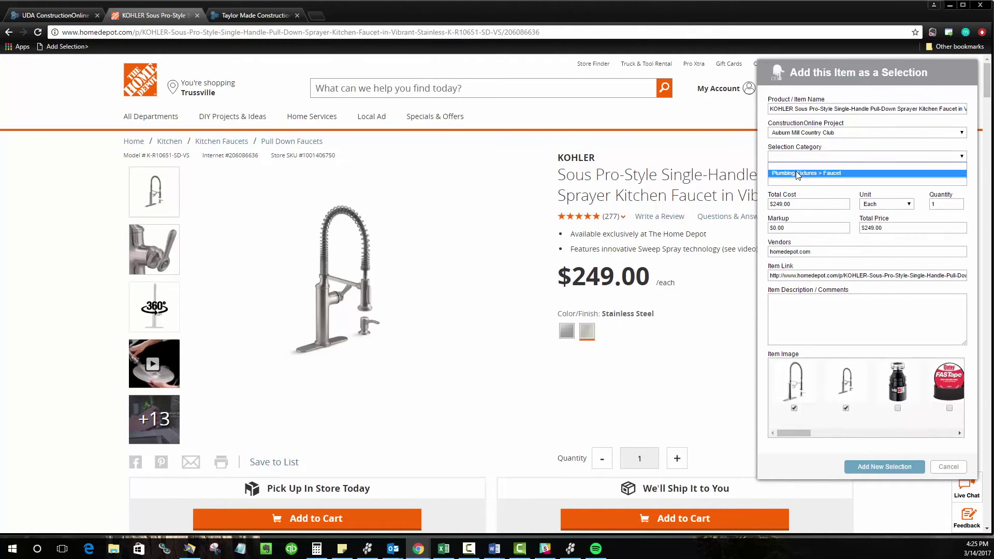
left_click(795, 173)
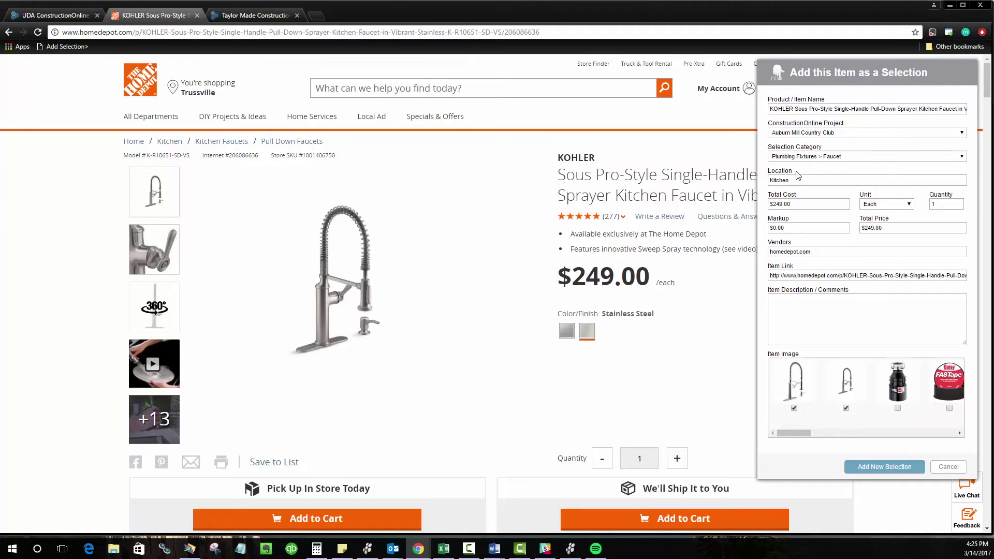
left_click(873, 468)
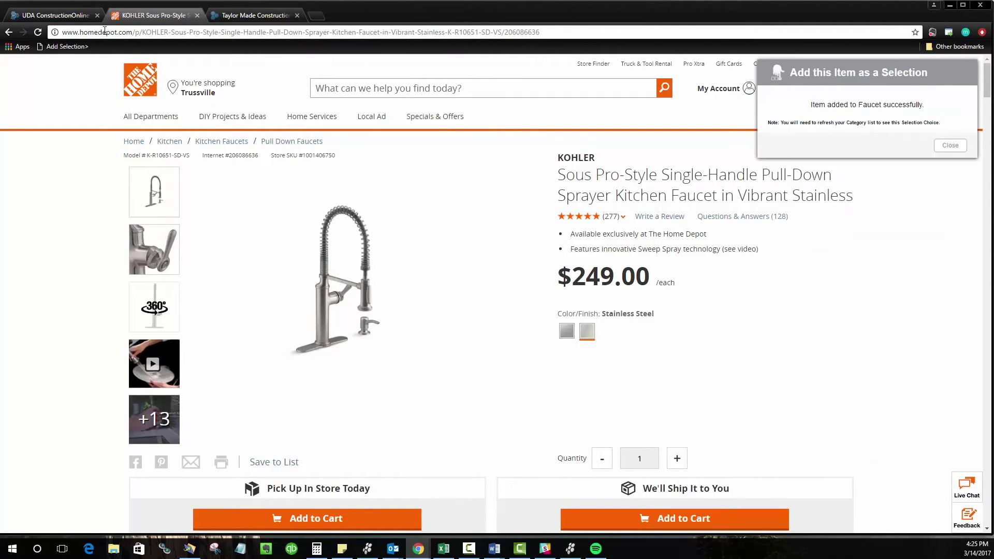
left_click(70, 20)
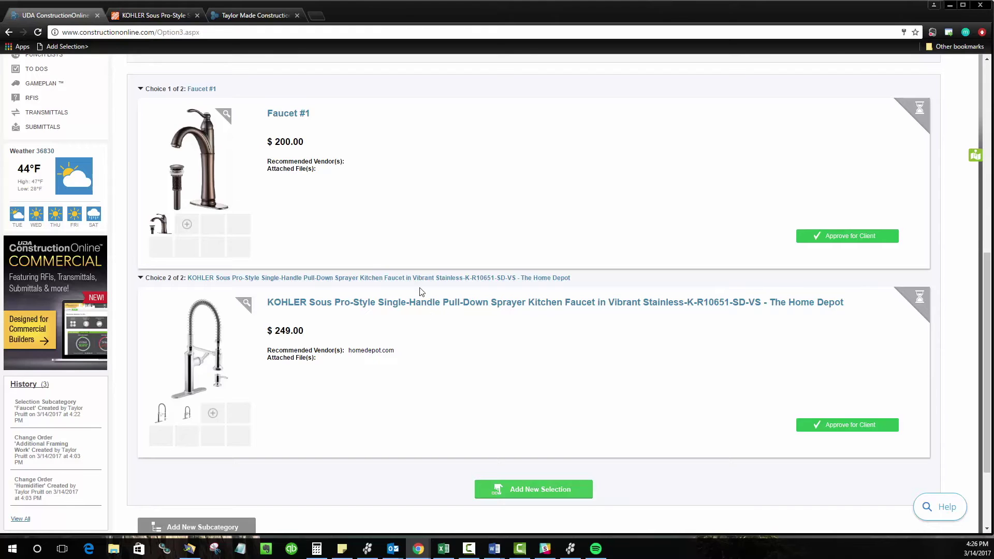
left_click(150, 14)
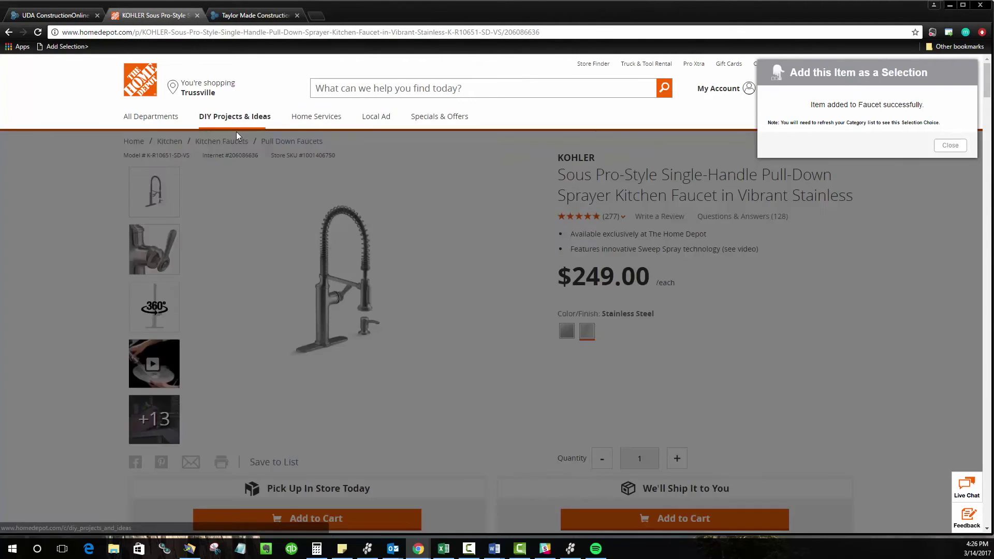
Add the $98.00 Glacier Bay Market pull-down faucet under Plumbing Fixtures > Faucet.
left_click(274, 142)
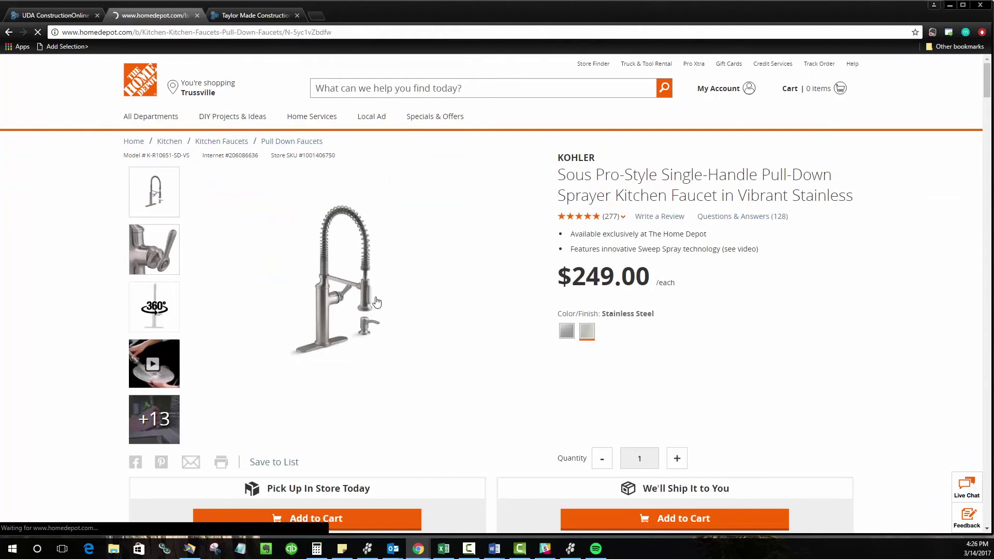
scroll(655, 339, "down", 4)
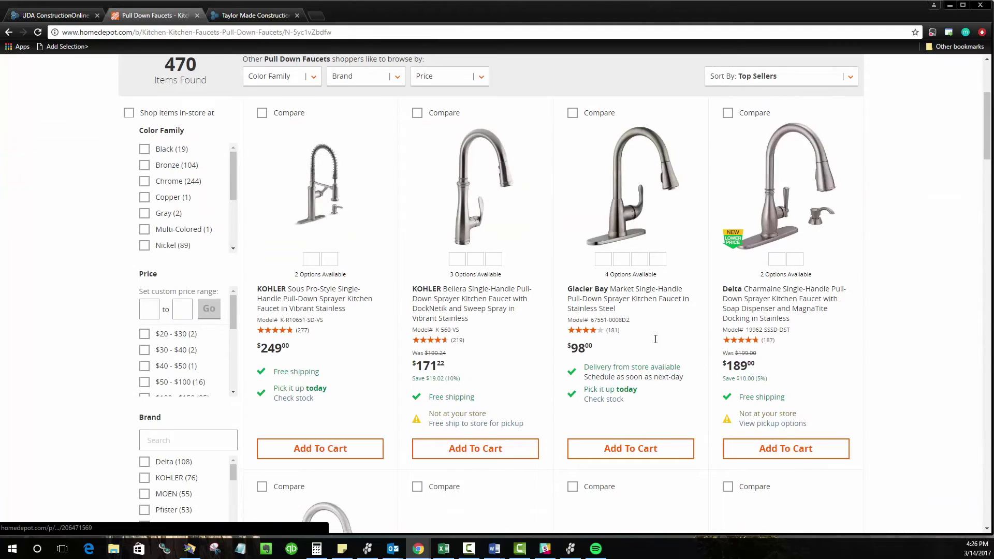
left_click(612, 217)
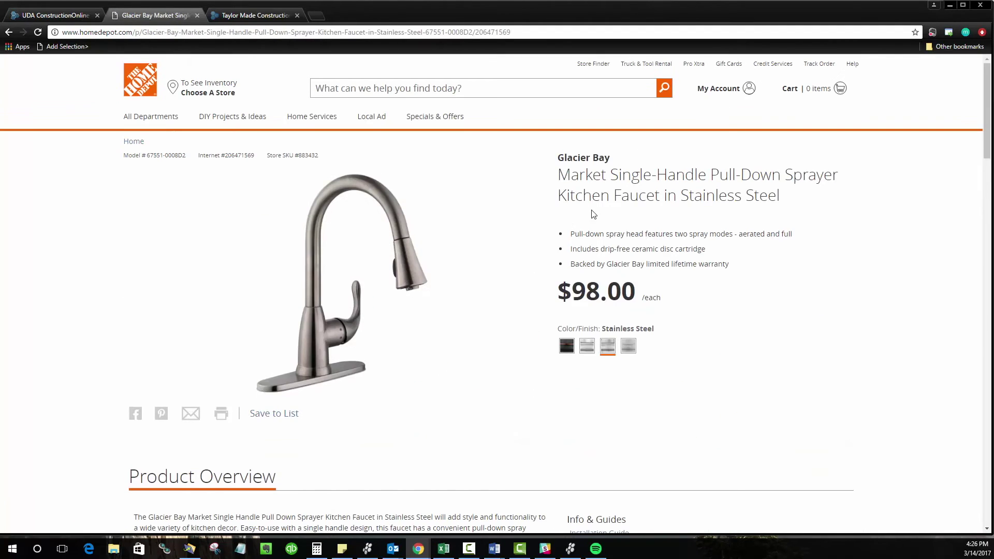
left_click(73, 49)
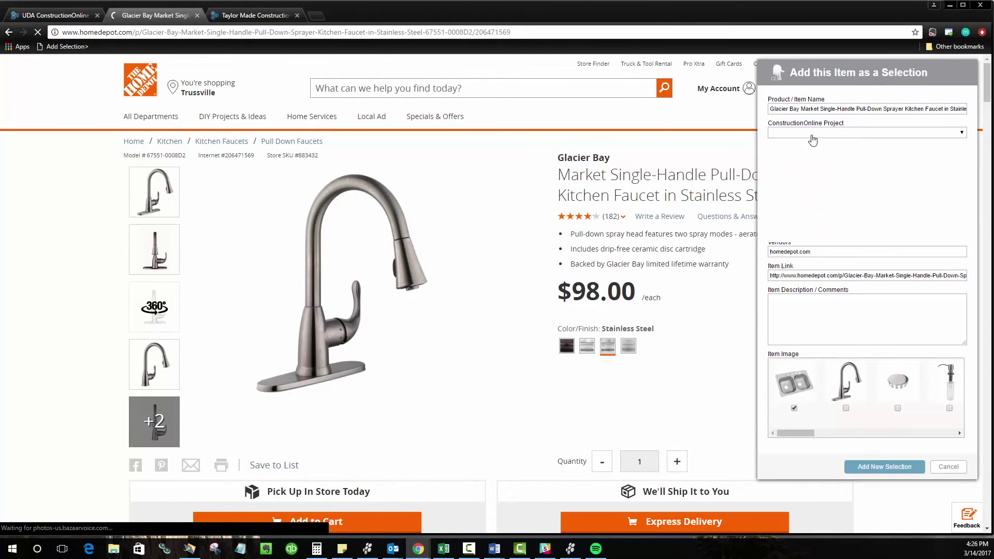
left_click(812, 134)
left_click(799, 173)
left_click(797, 157)
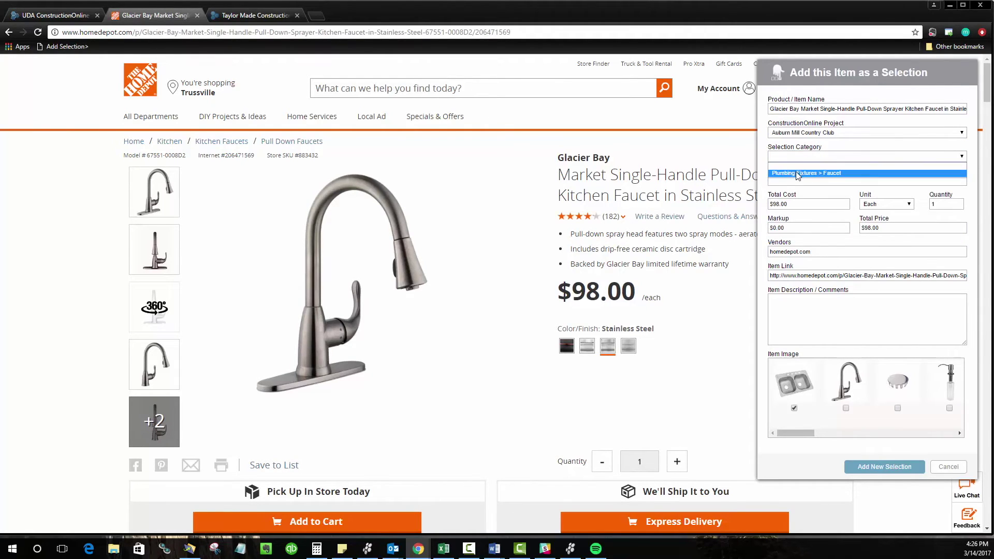
left_click(799, 173)
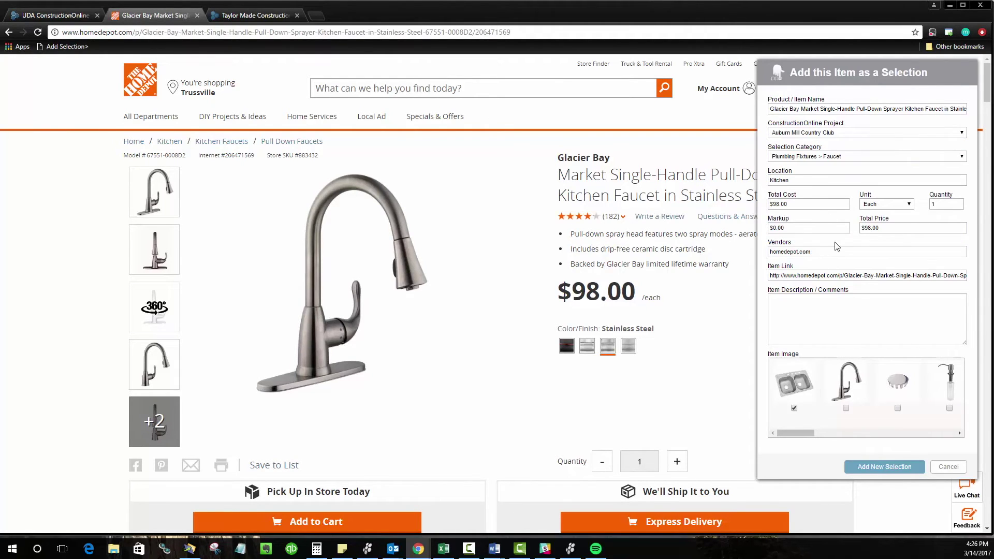
left_click(883, 467)
left_click(73, 19)
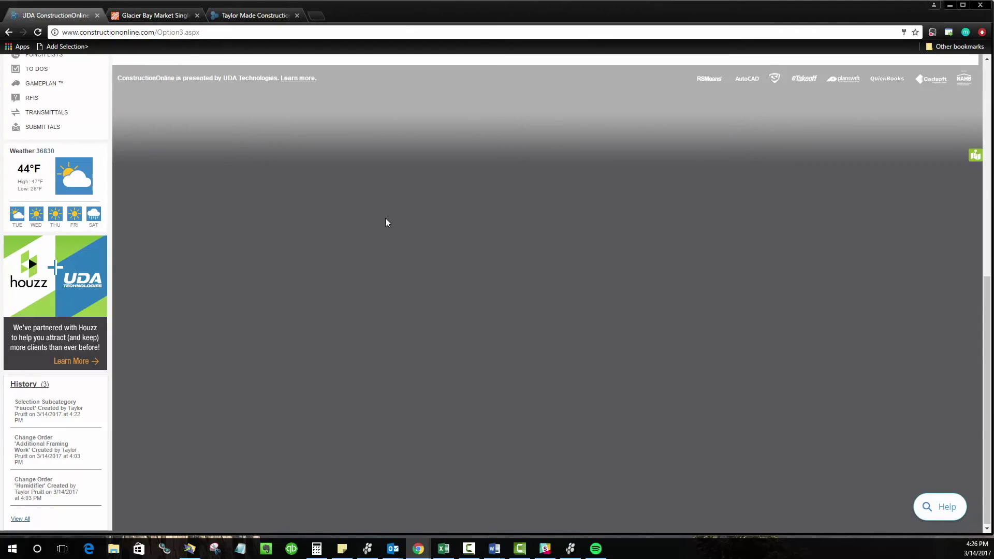
Scroll through the Faucet subcategory to review Faucet #1, KOHLER and Glacier Bay choices.
scroll(406, 238, "down", 4)
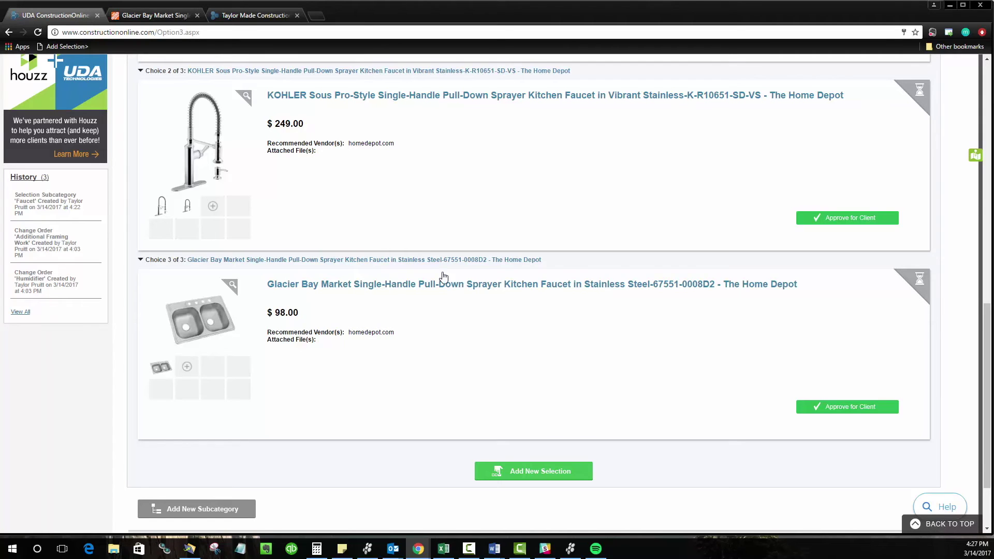
scroll(669, 192, "up", 3)
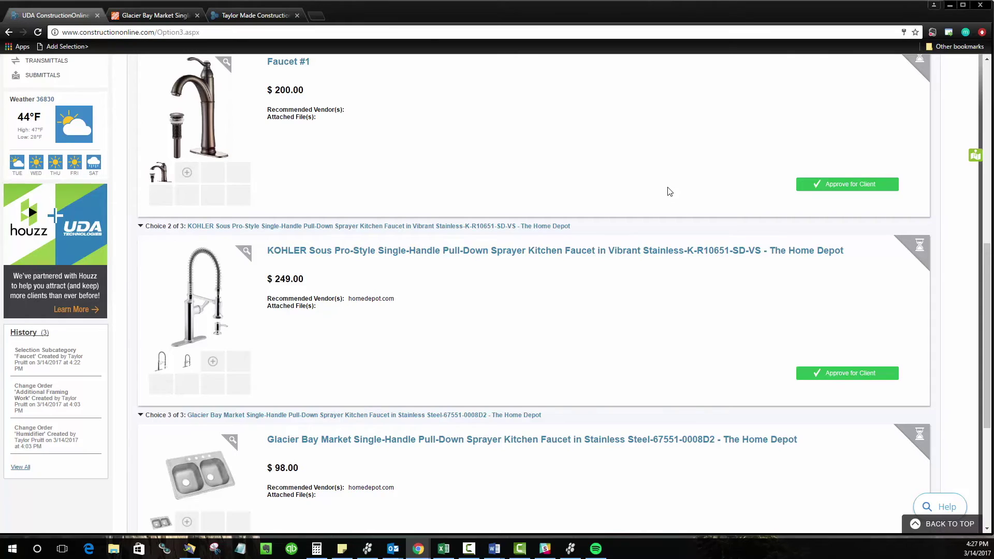
Review the three faucet choices in the ClientLink Selections view, then return to the contractor's Faucet options page.
left_click(269, 18)
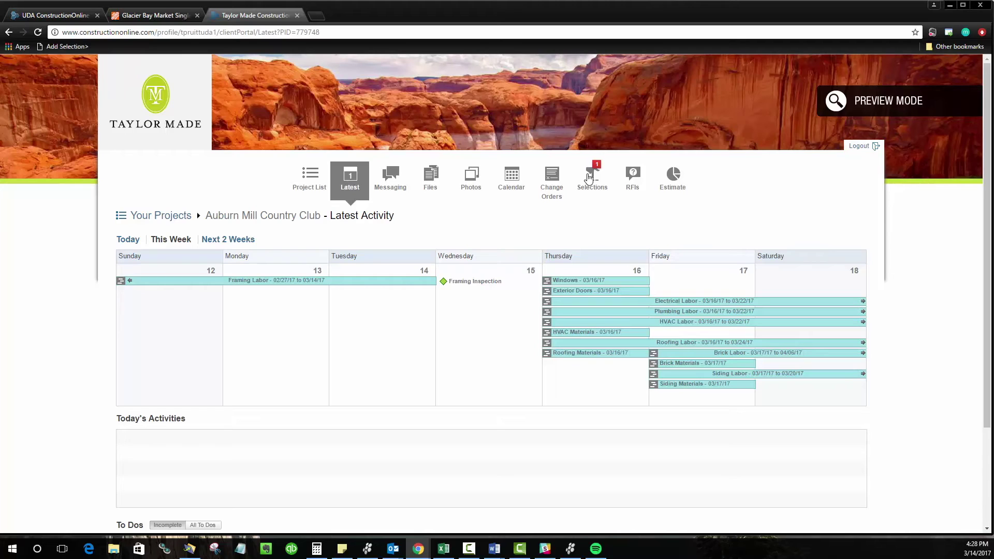
left_click(588, 177)
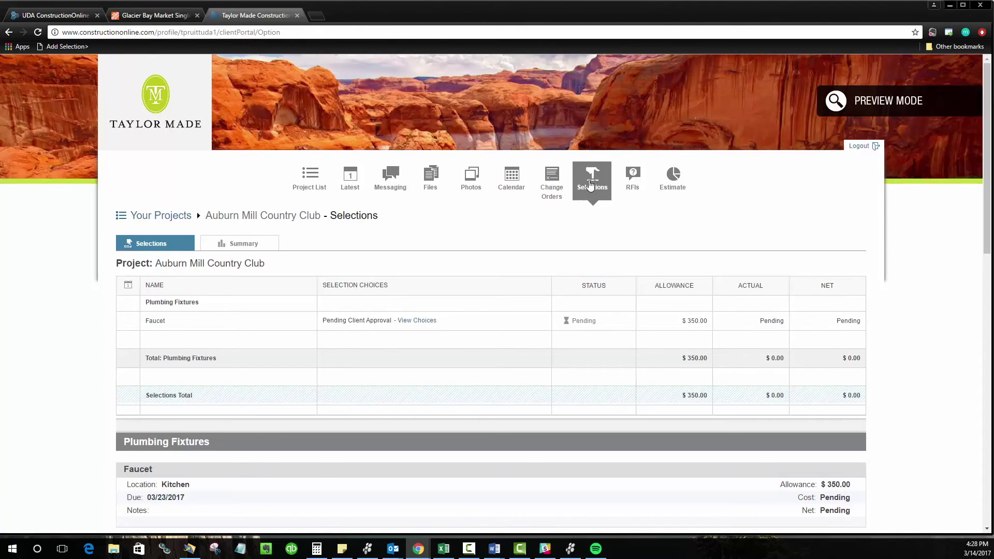
scroll(468, 245, "down", 3)
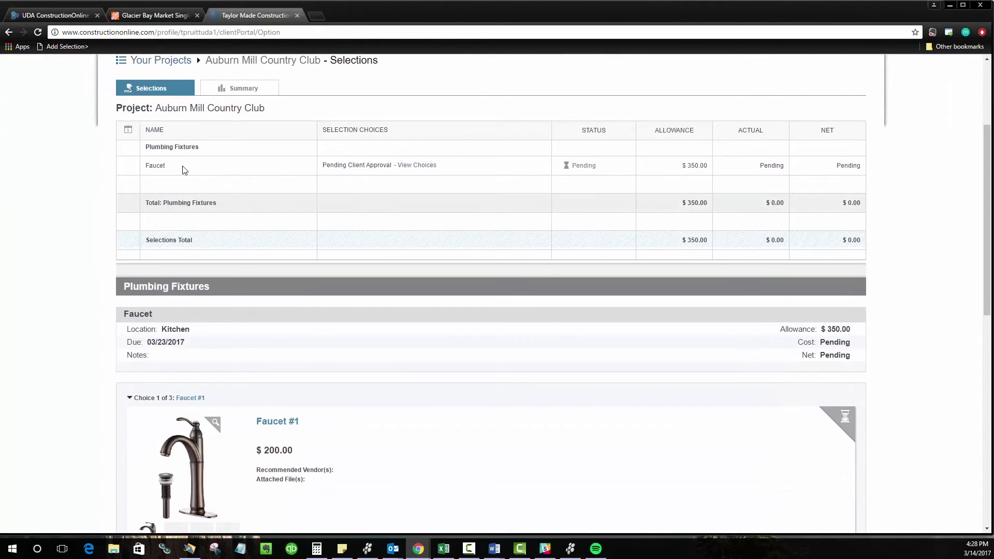
scroll(434, 218, "down", 4)
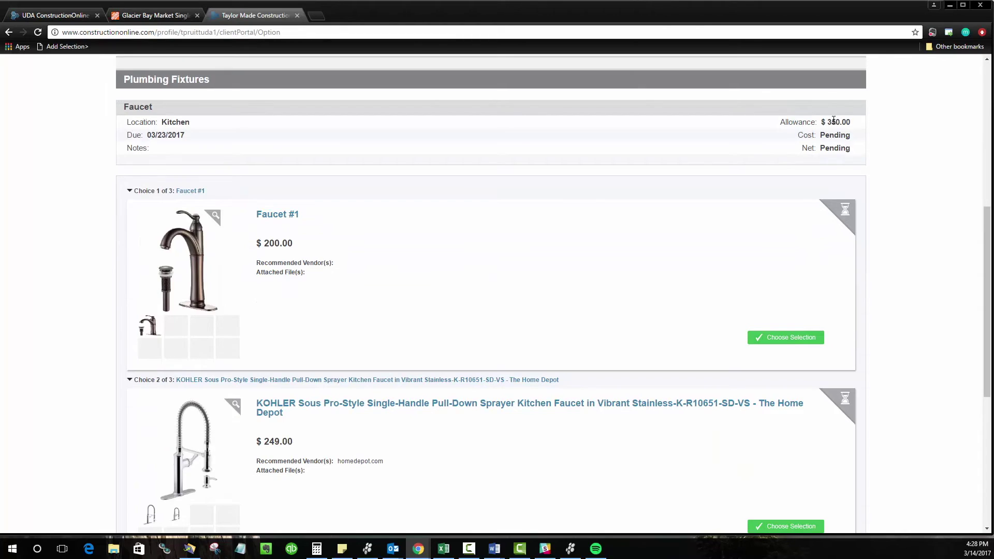
scroll(277, 312, "down", 1)
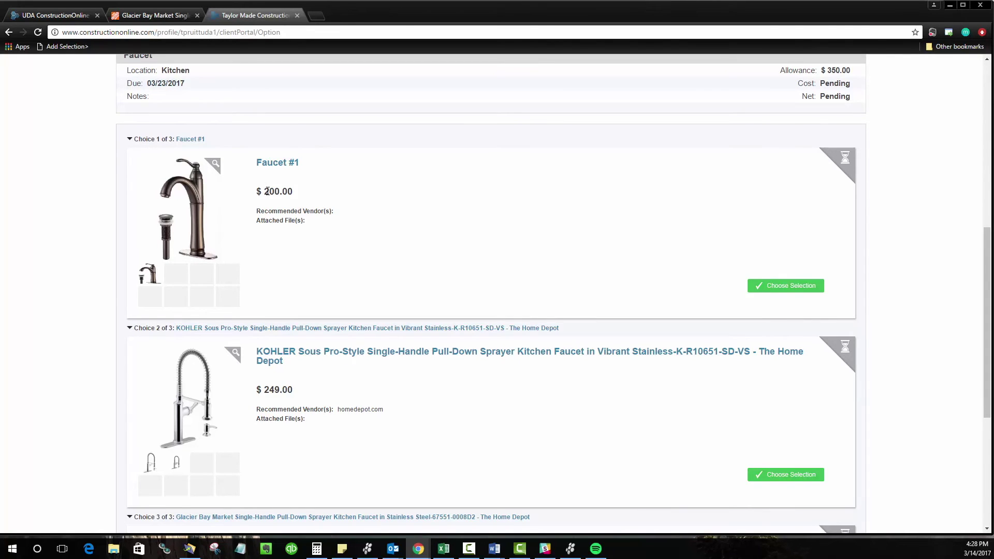
scroll(473, 261, "down", 1)
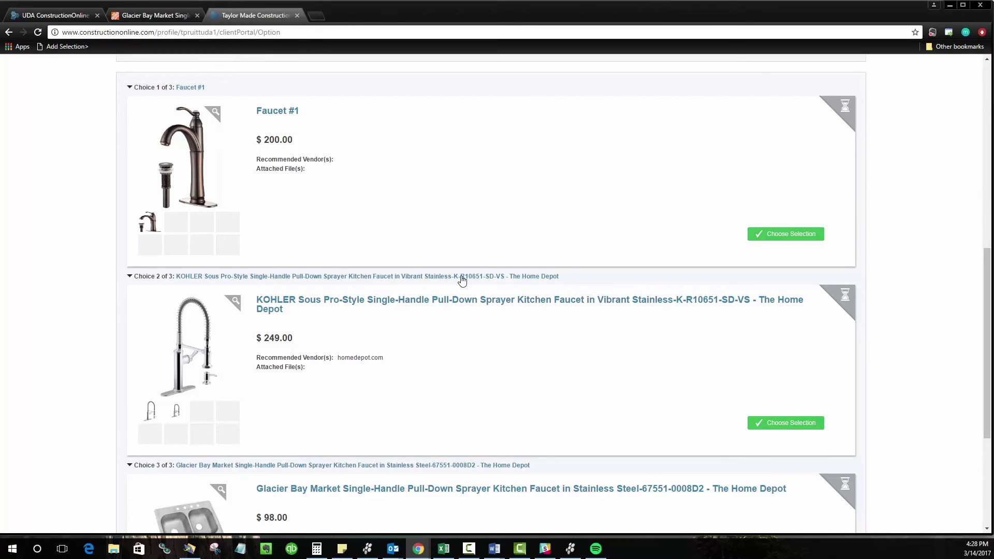
left_click(49, 16)
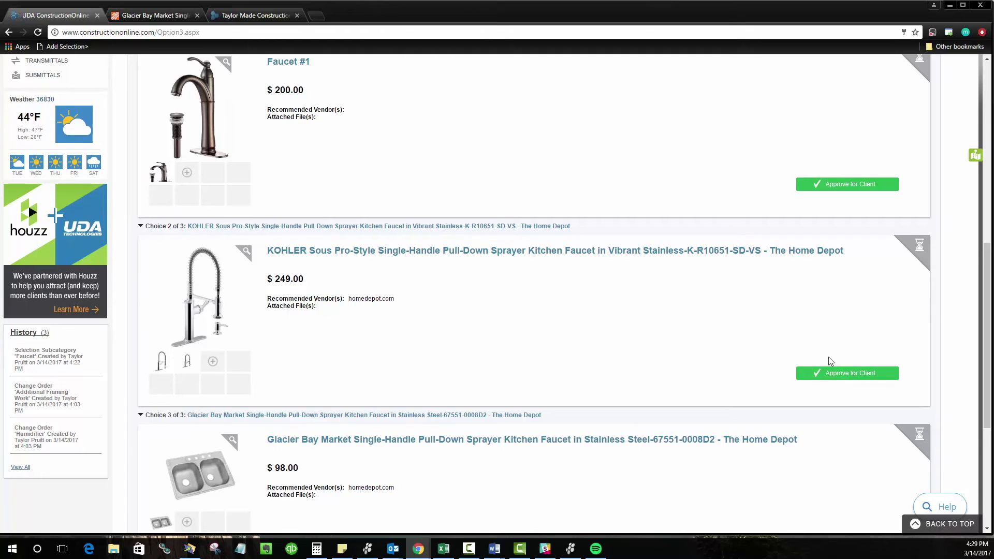
Create and review the All Selections Report of the three faucet choices with the $350.00 allowance.
scroll(830, 361, "up", 7)
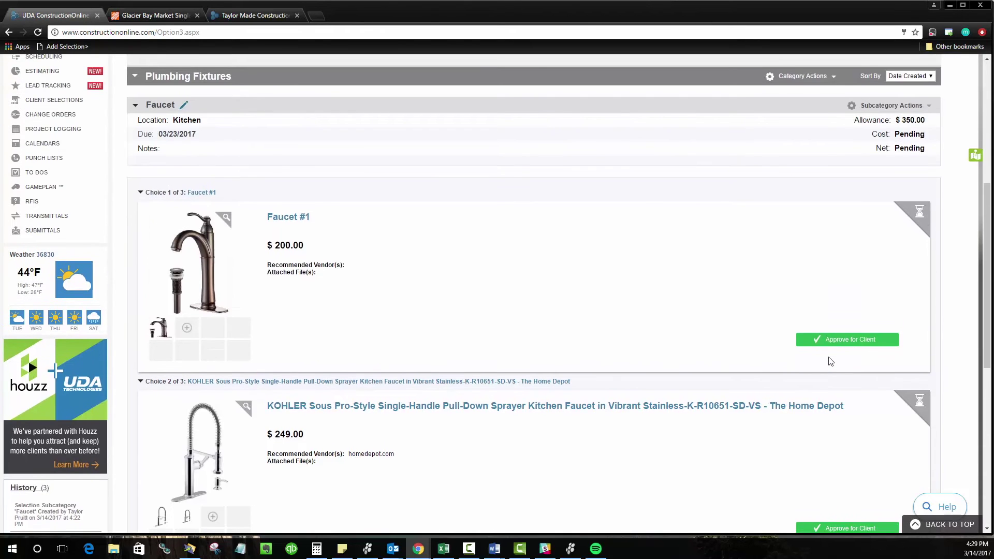
scroll(910, 205, "up", 3)
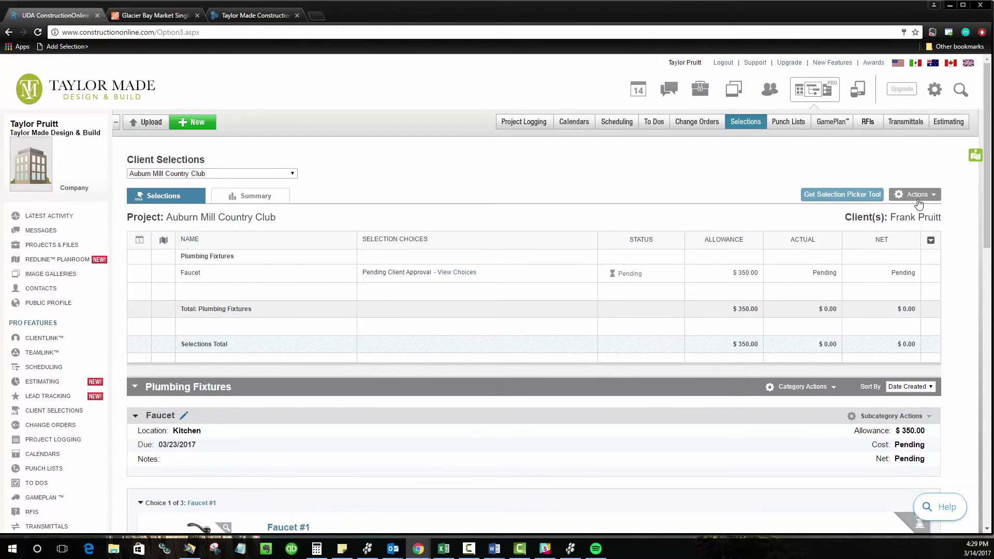
left_click(918, 200)
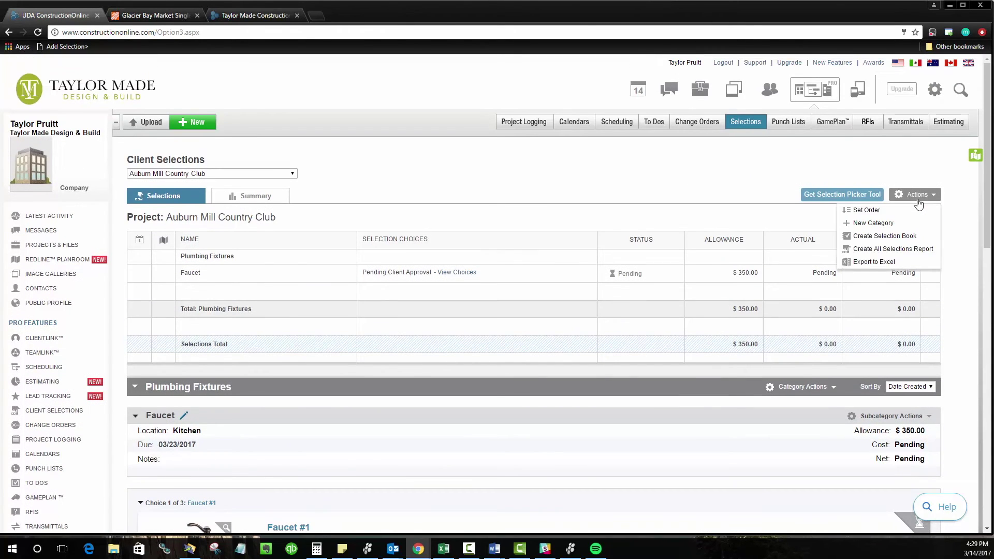
left_click(889, 250)
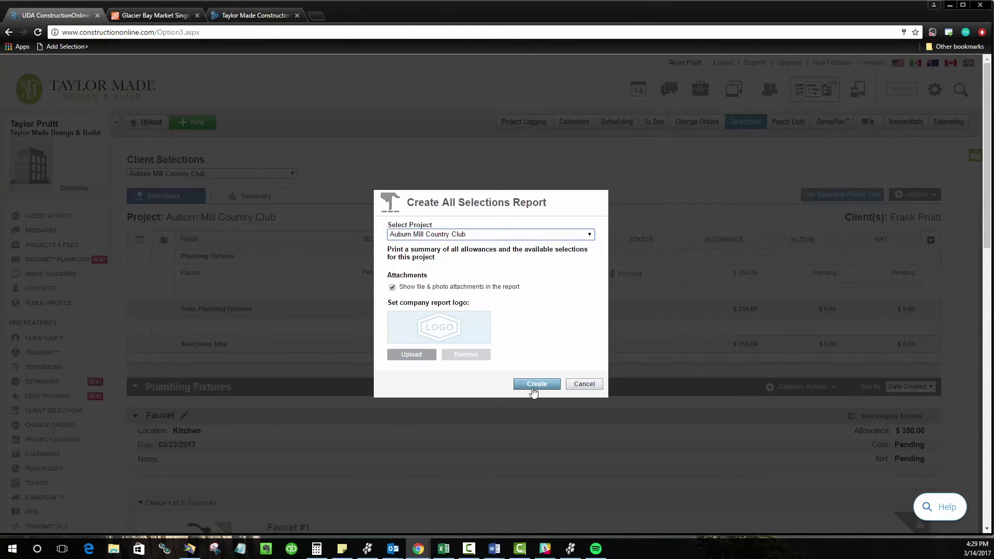
left_click(534, 392)
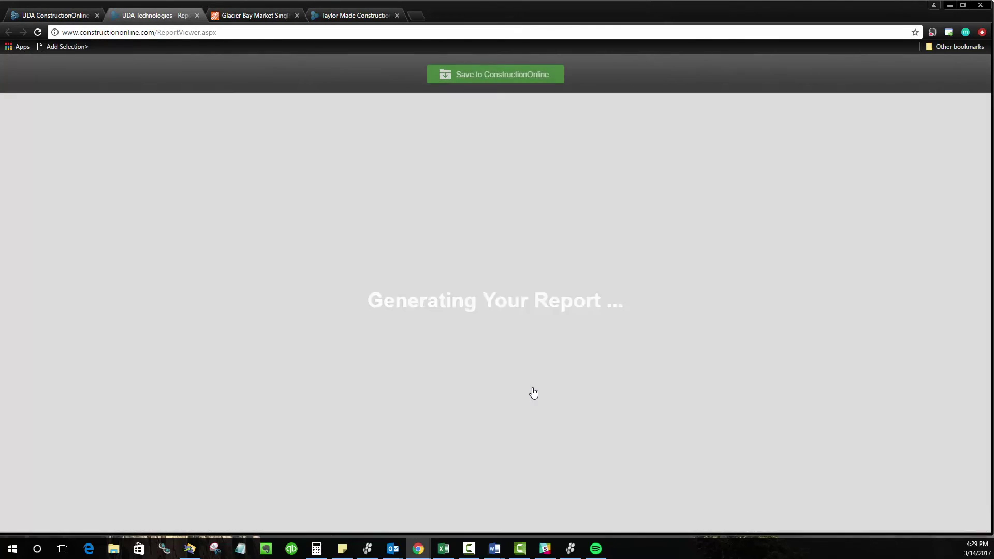
scroll(533, 390, "down", 1)
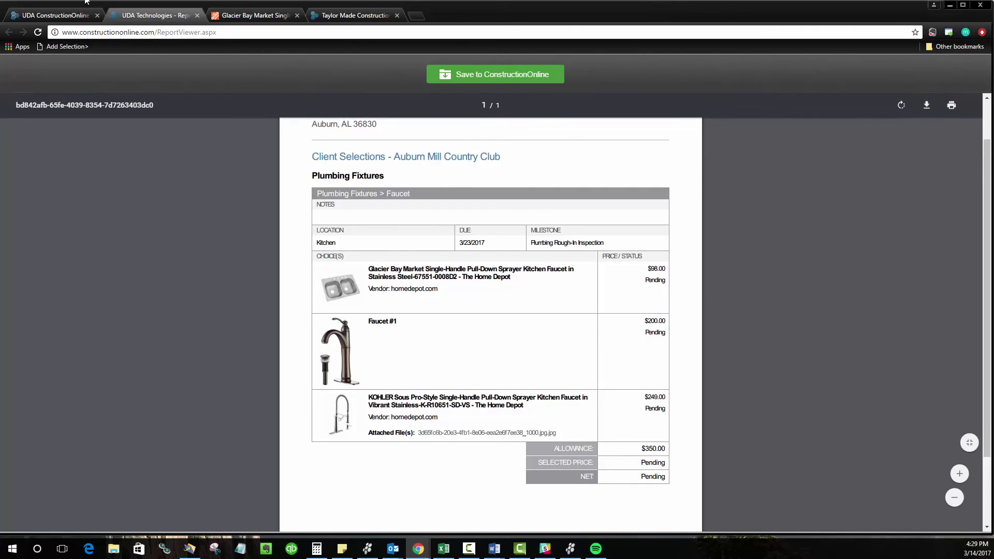
left_click(76, 15)
Approve Choice 2, the KOHLER Sous faucet at $249.00, for the client.
scroll(561, 366, "down", 9)
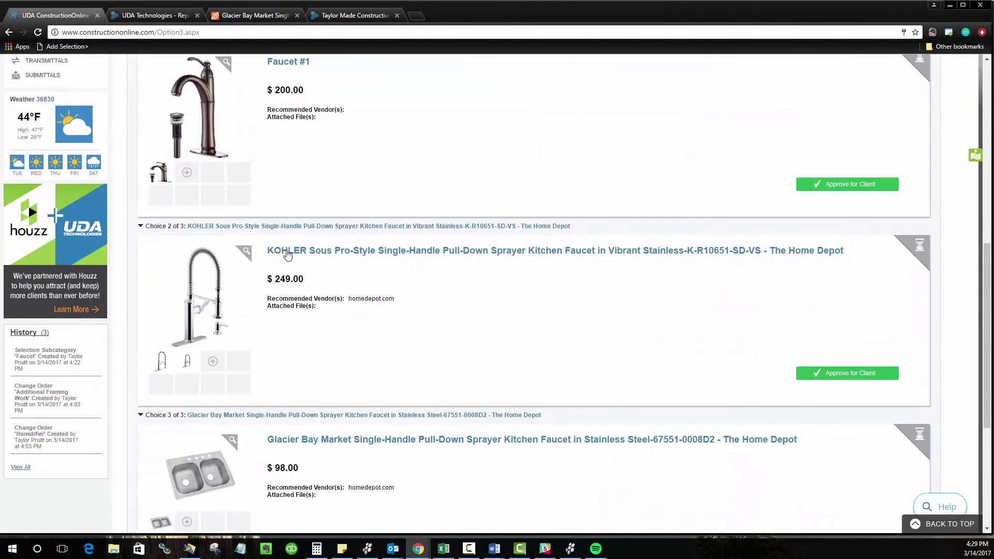
left_click(833, 373)
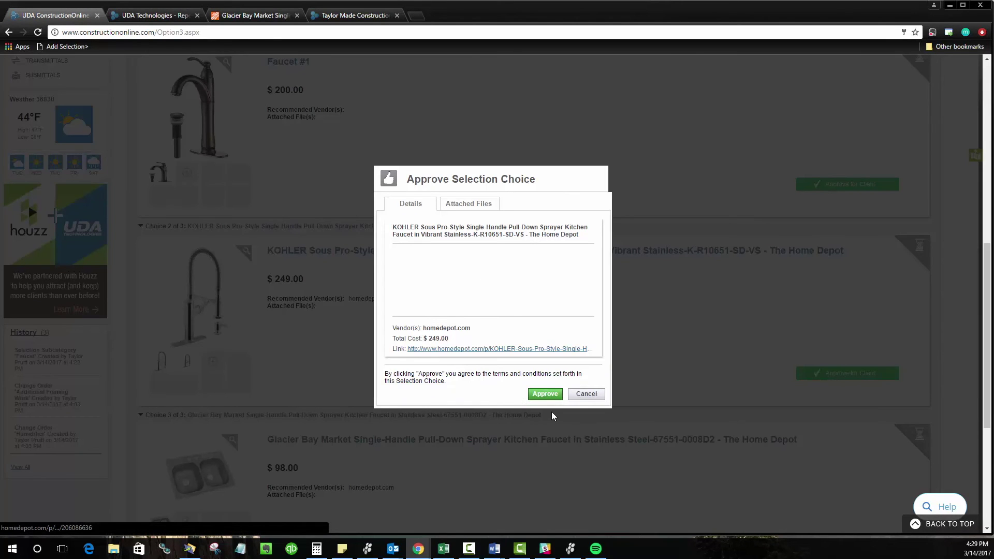
left_click(549, 396)
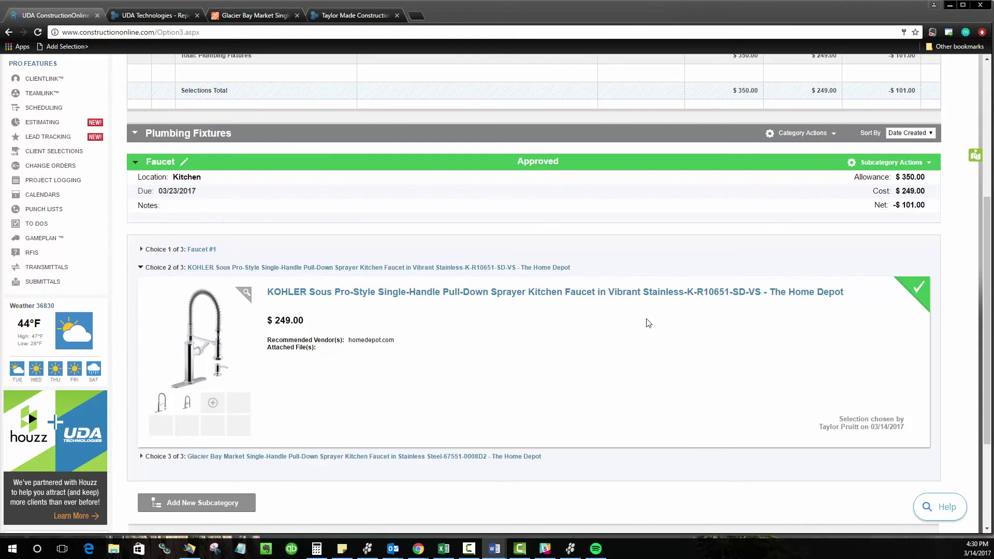
Enter 100.00 as the amount paid on the KOHLER faucet's payments and save.
left_click(390, 293)
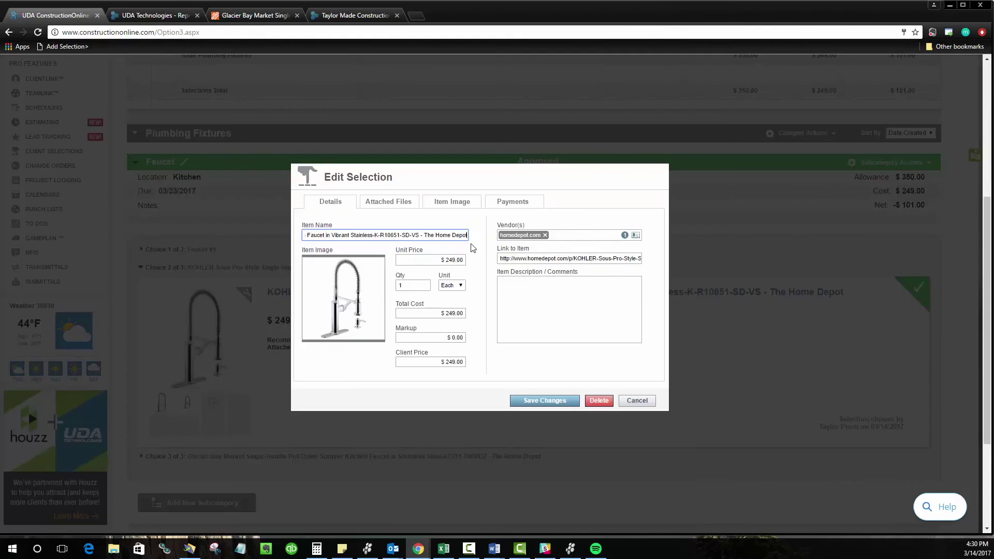
left_click(512, 207)
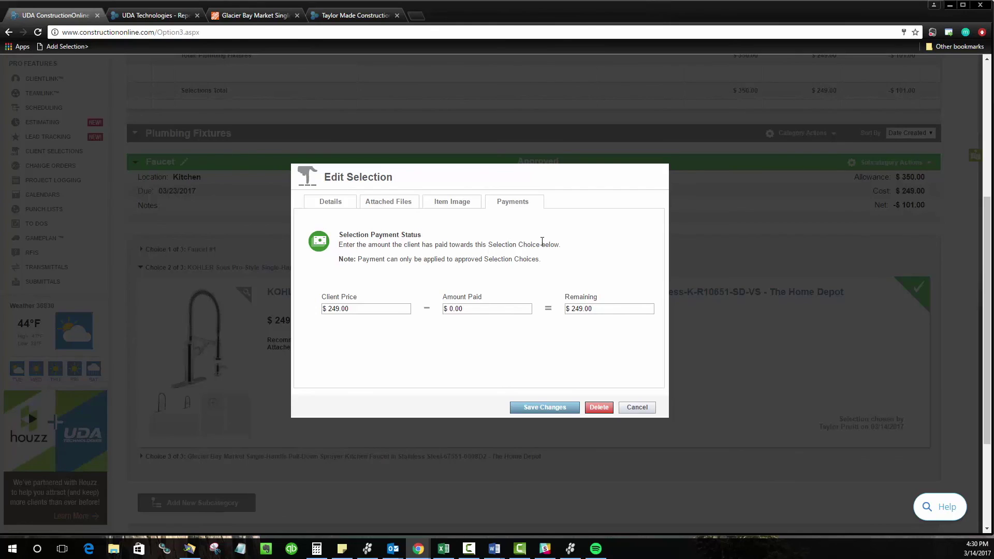
double_click(451, 309)
type("100.00")
left_click(566, 409)
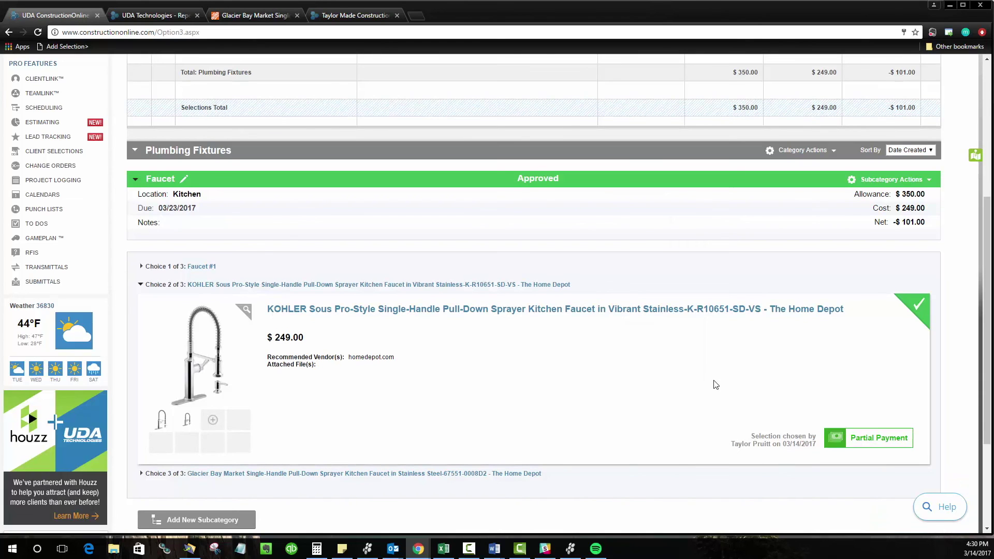
scroll(716, 385, "down", 1)
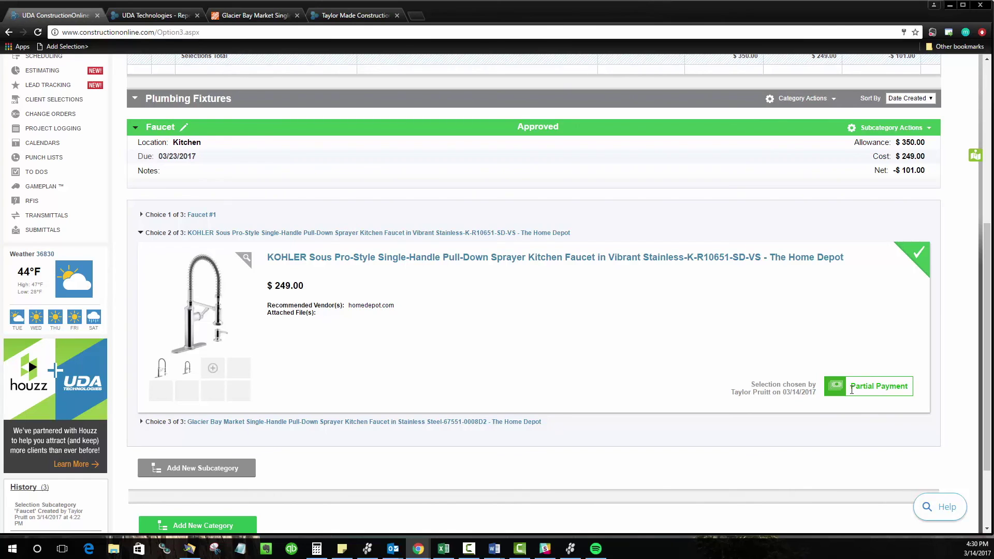
scroll(852, 389, "up", 5)
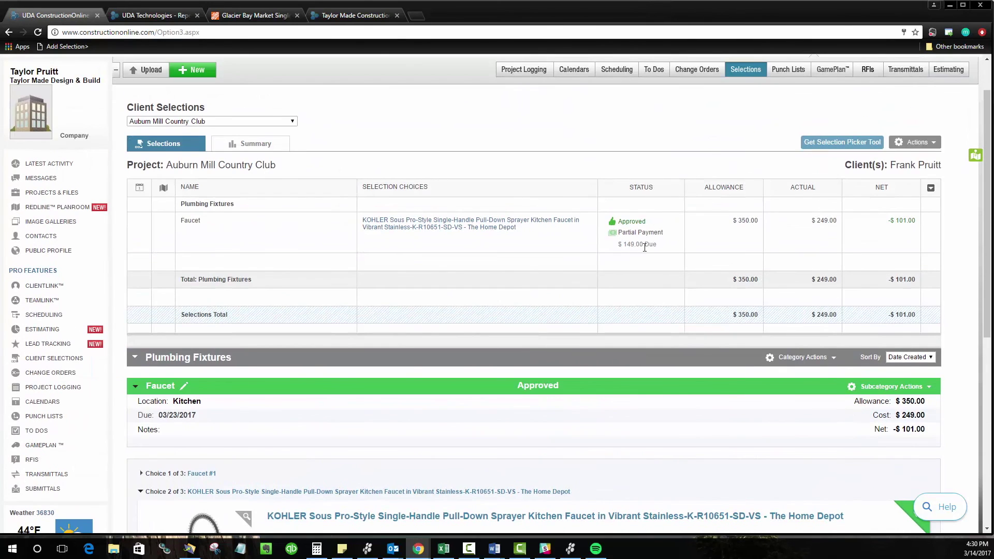